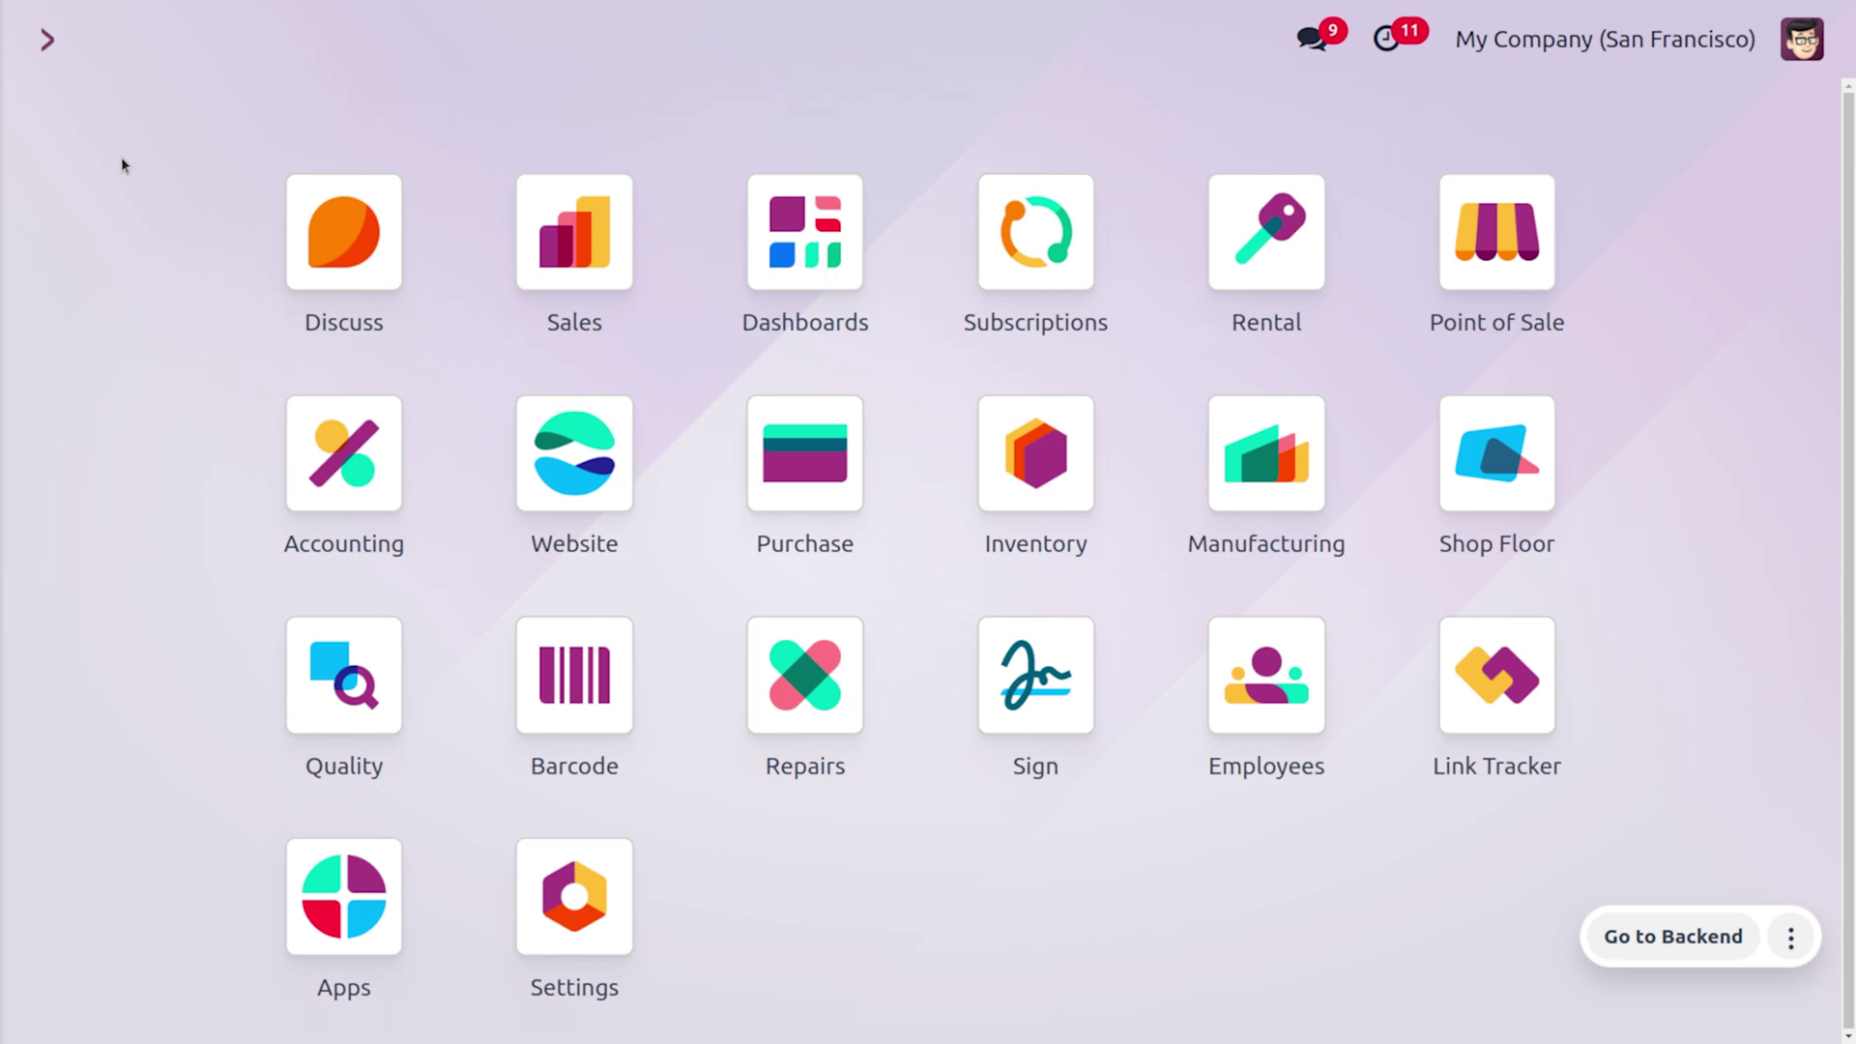
- Open the Laptop product in Sales and confirm it is invoiced on ordered quantities
text(sa)
key(Return)
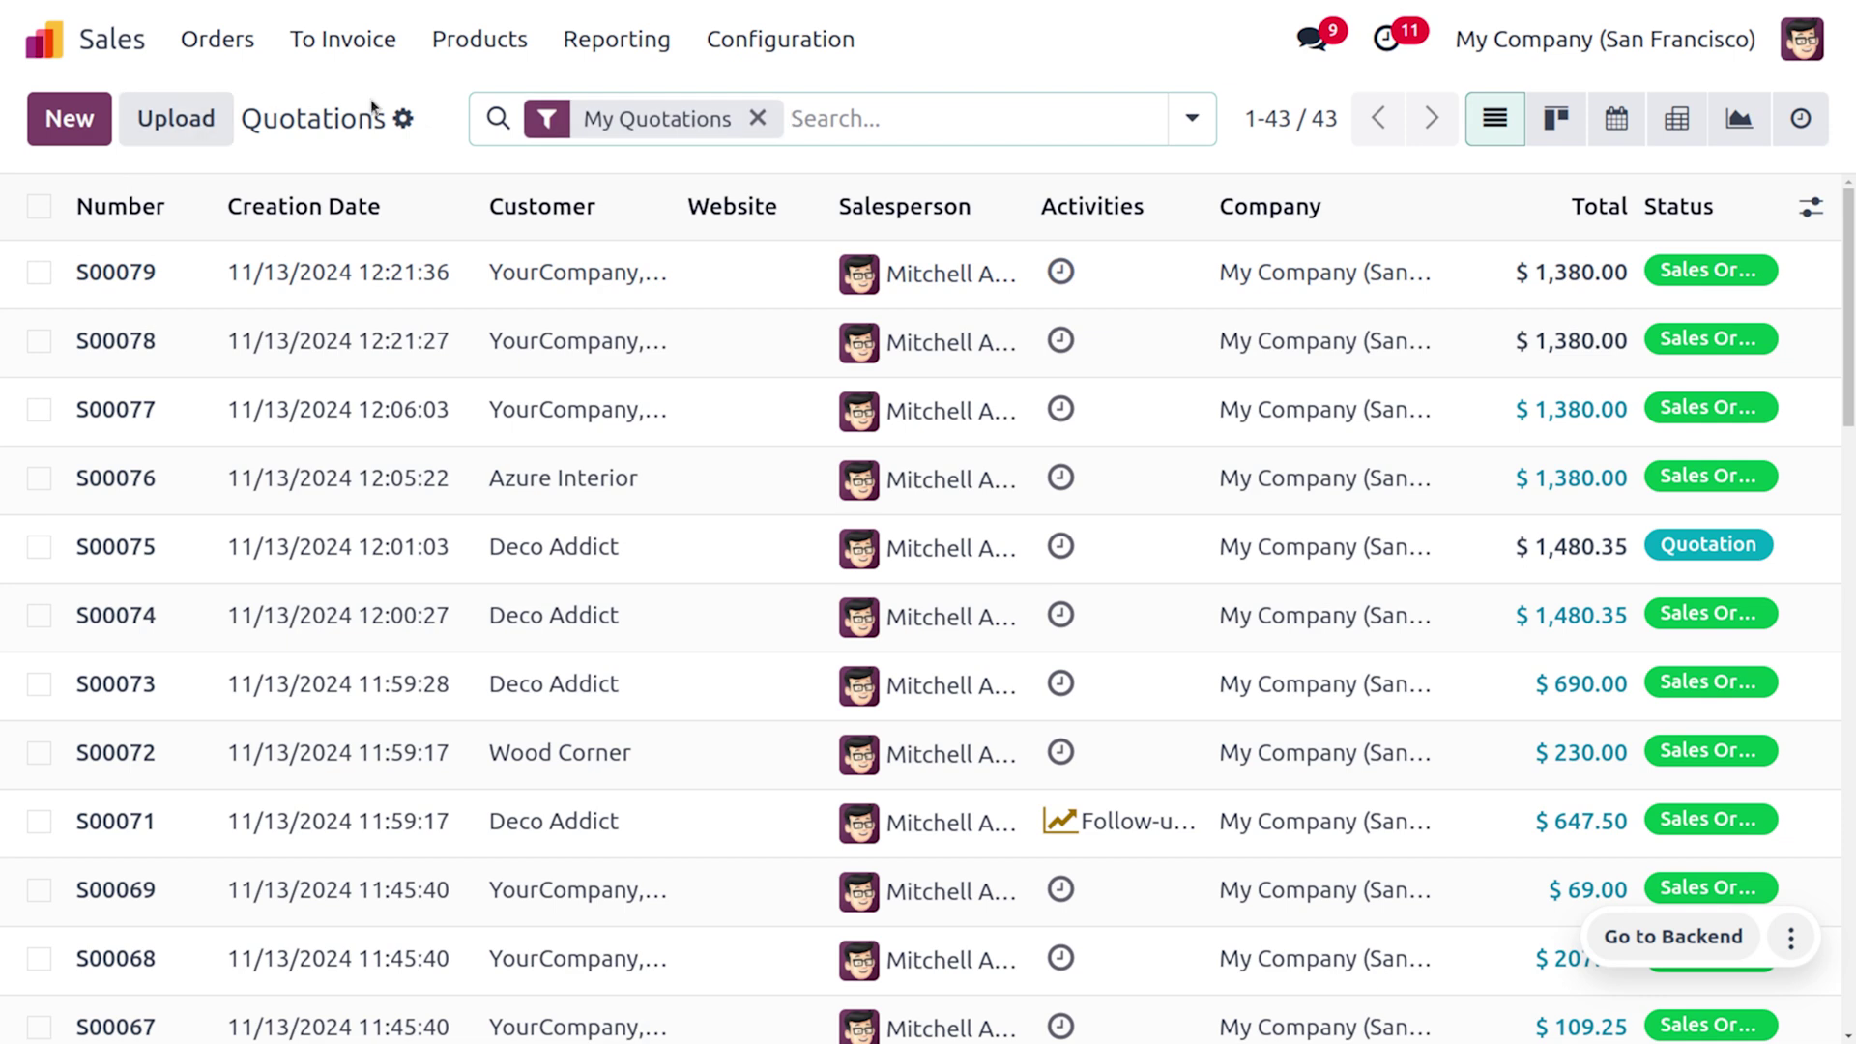
click(435, 50)
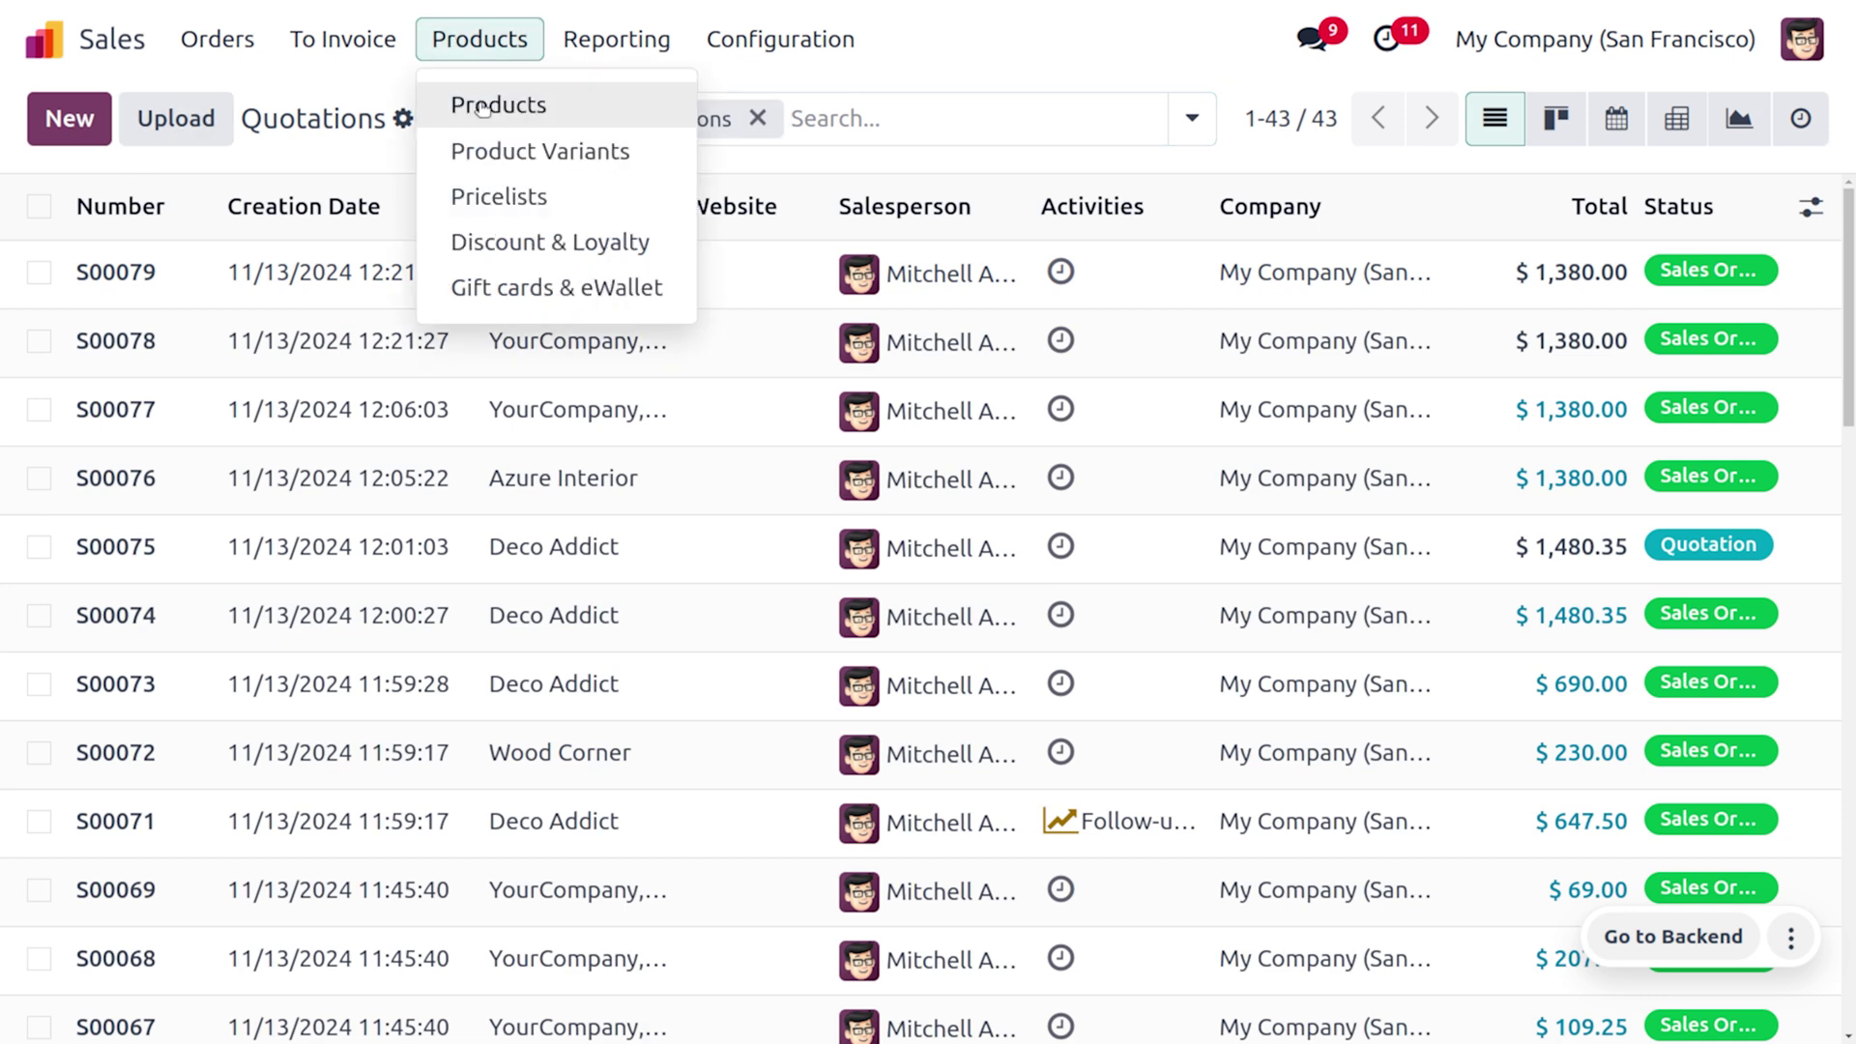
click(479, 107)
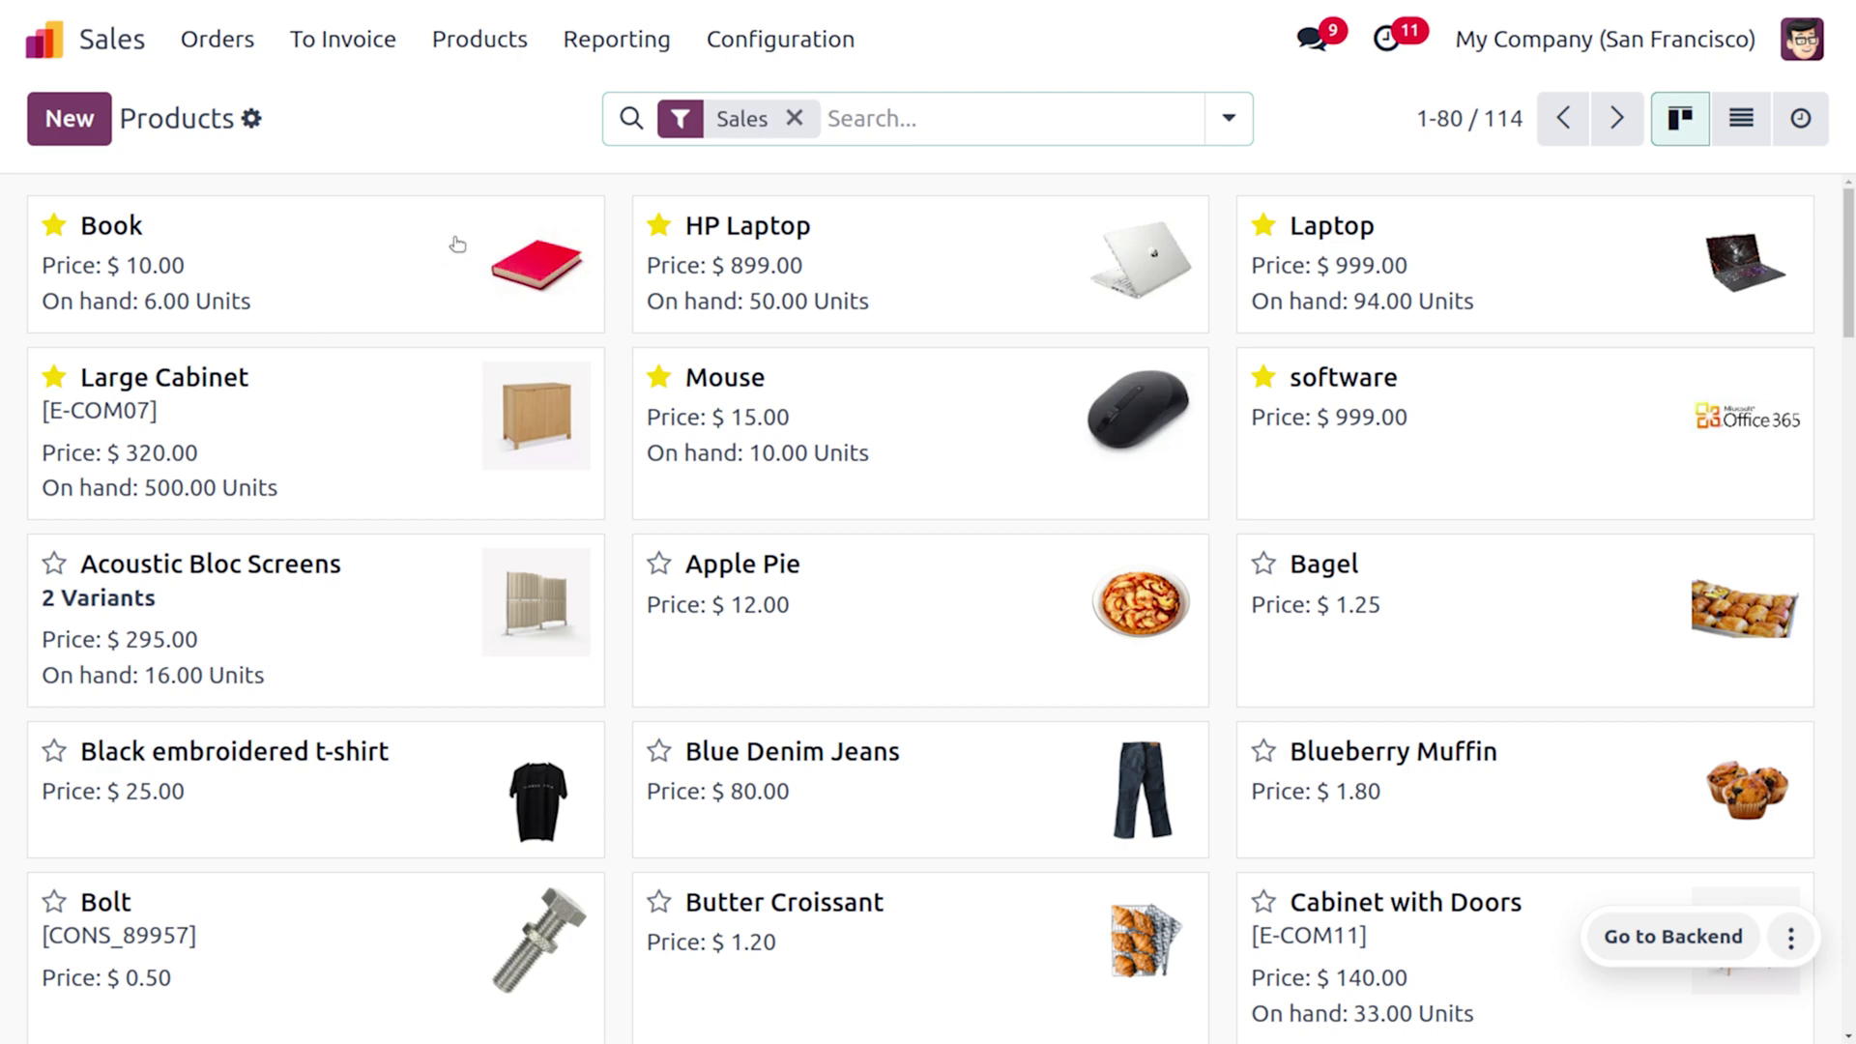
click(1407, 288)
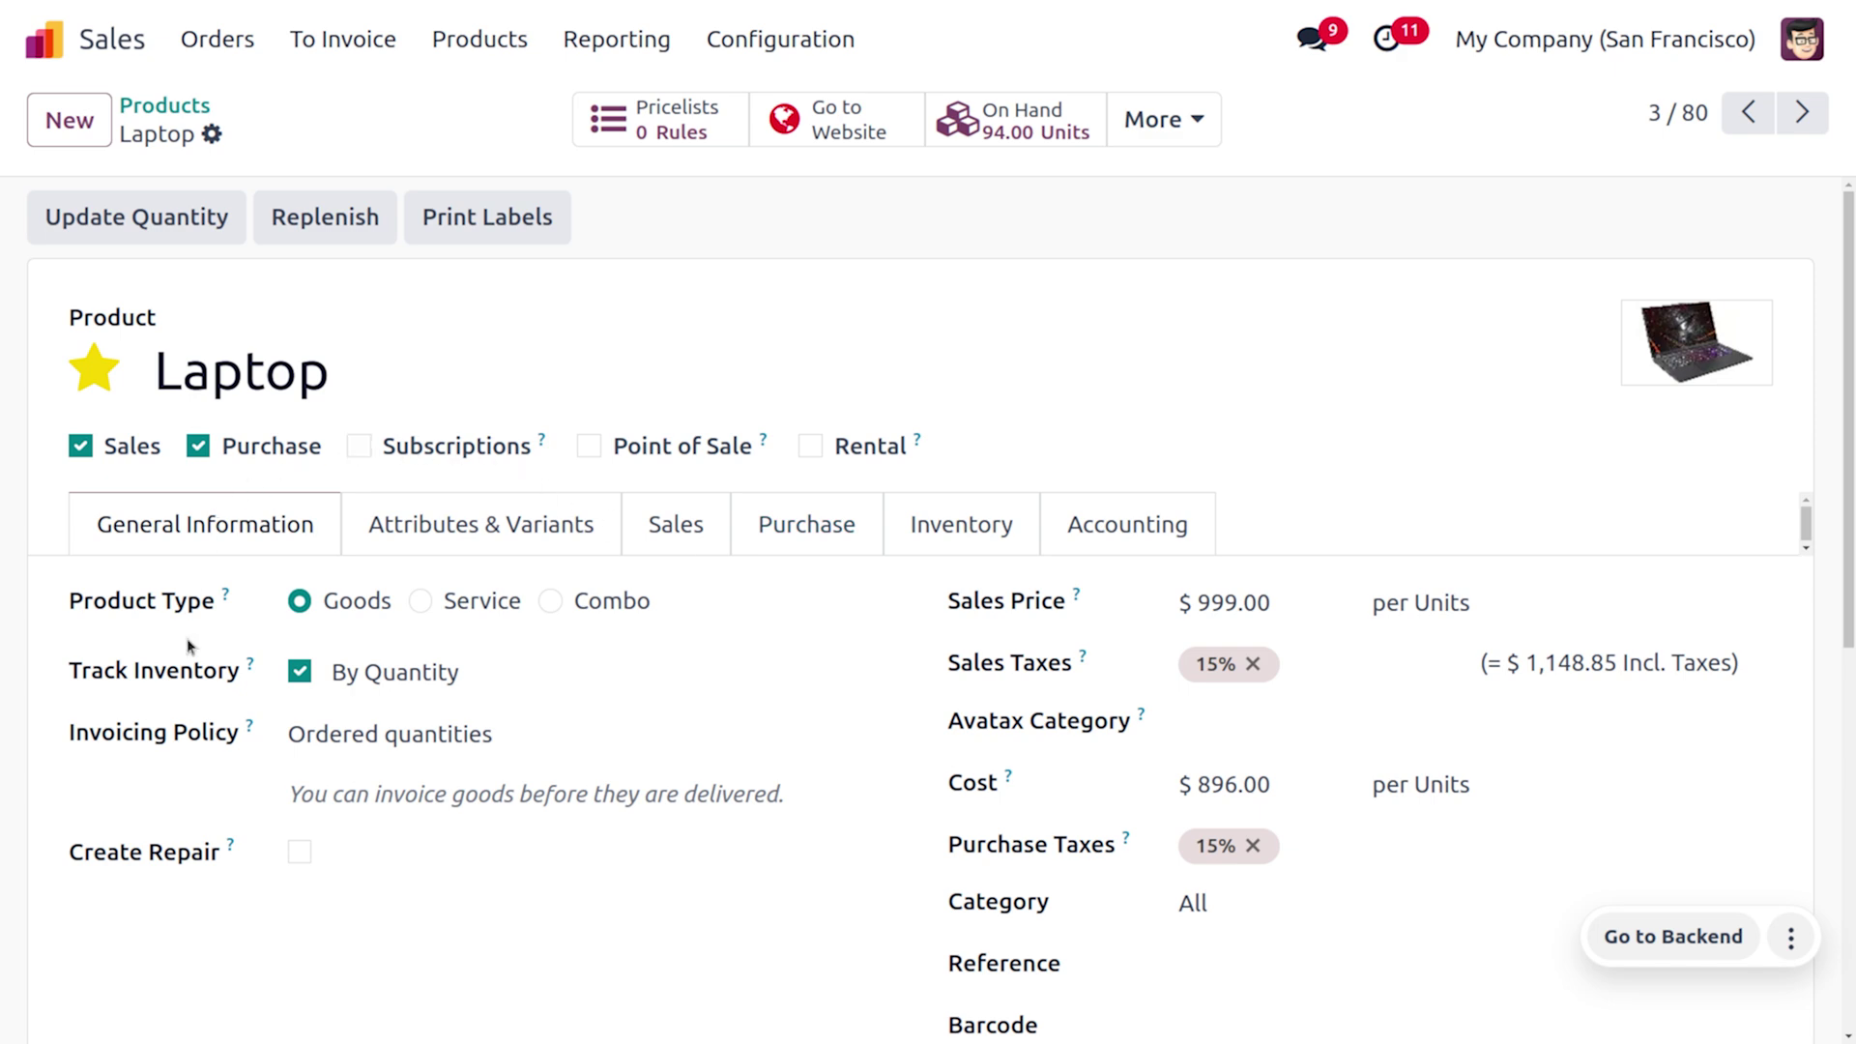
mouse_move(249, 741)
click(228, 40)
- Start a new quotation with Deco Addict as the customer
click(260, 103)
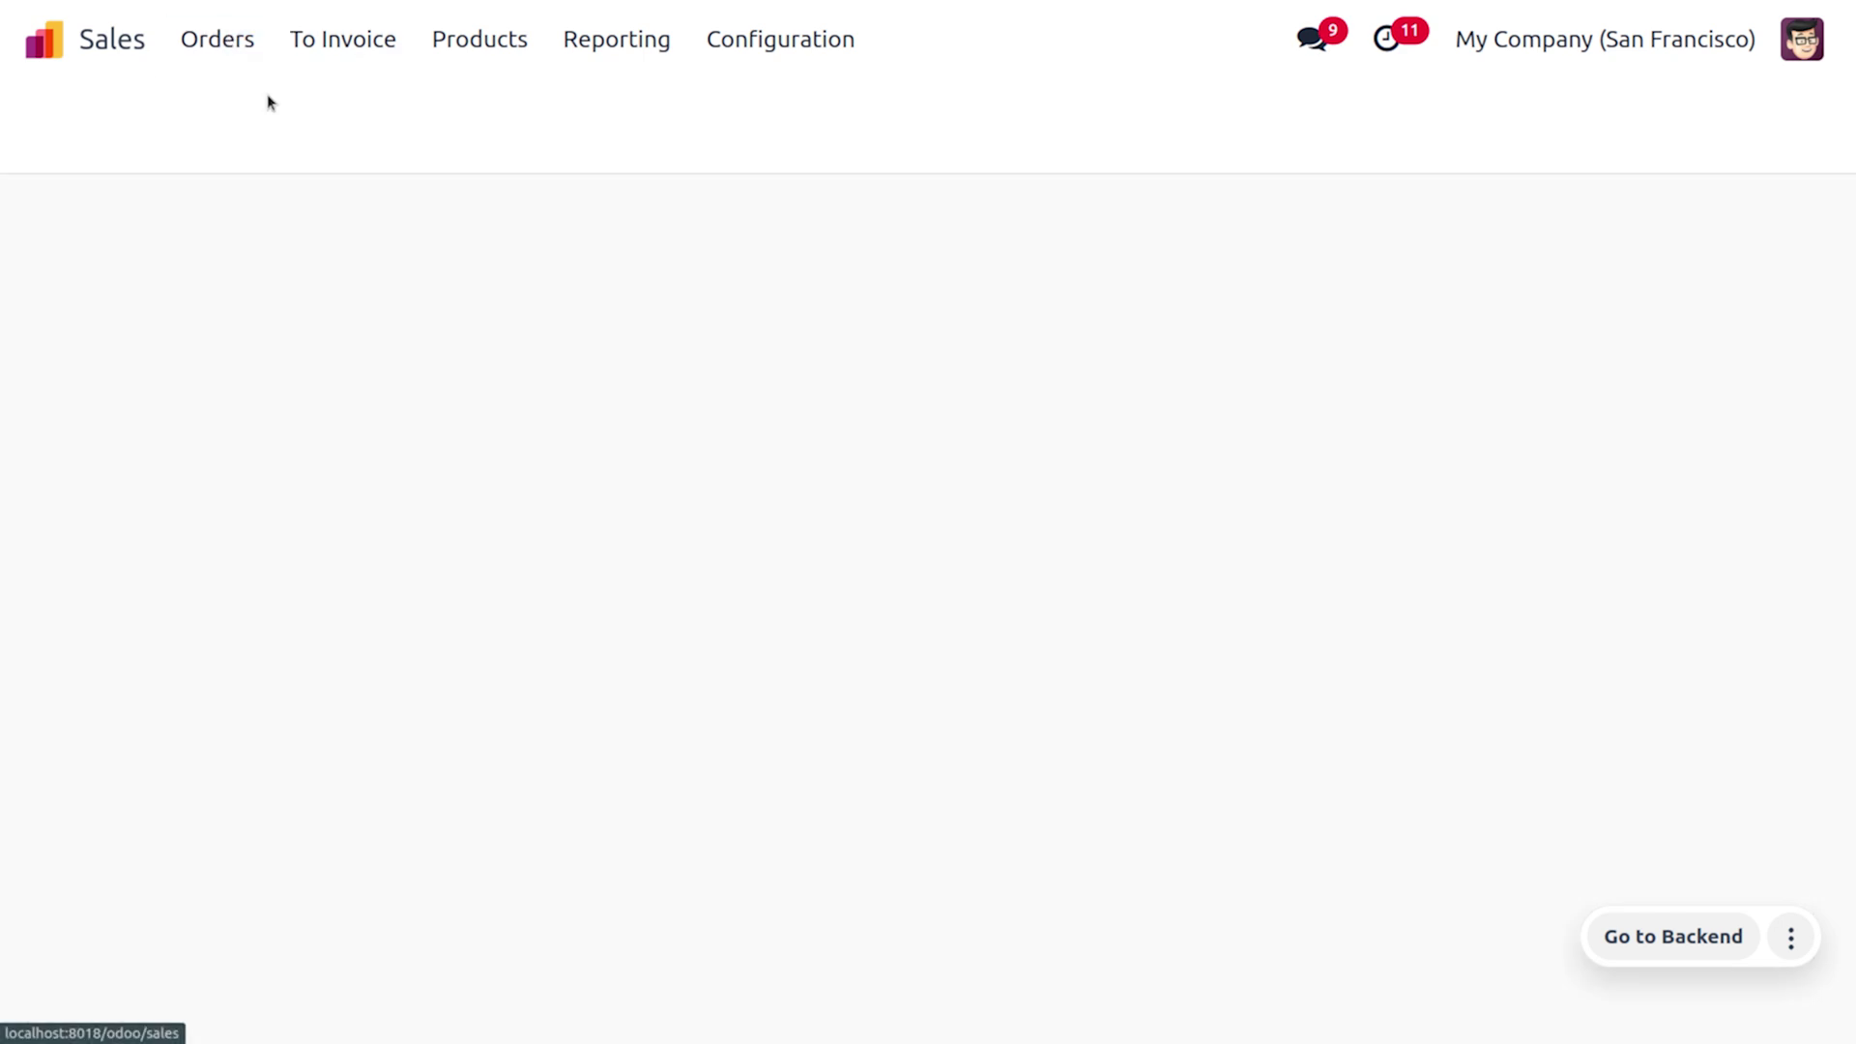
click(86, 142)
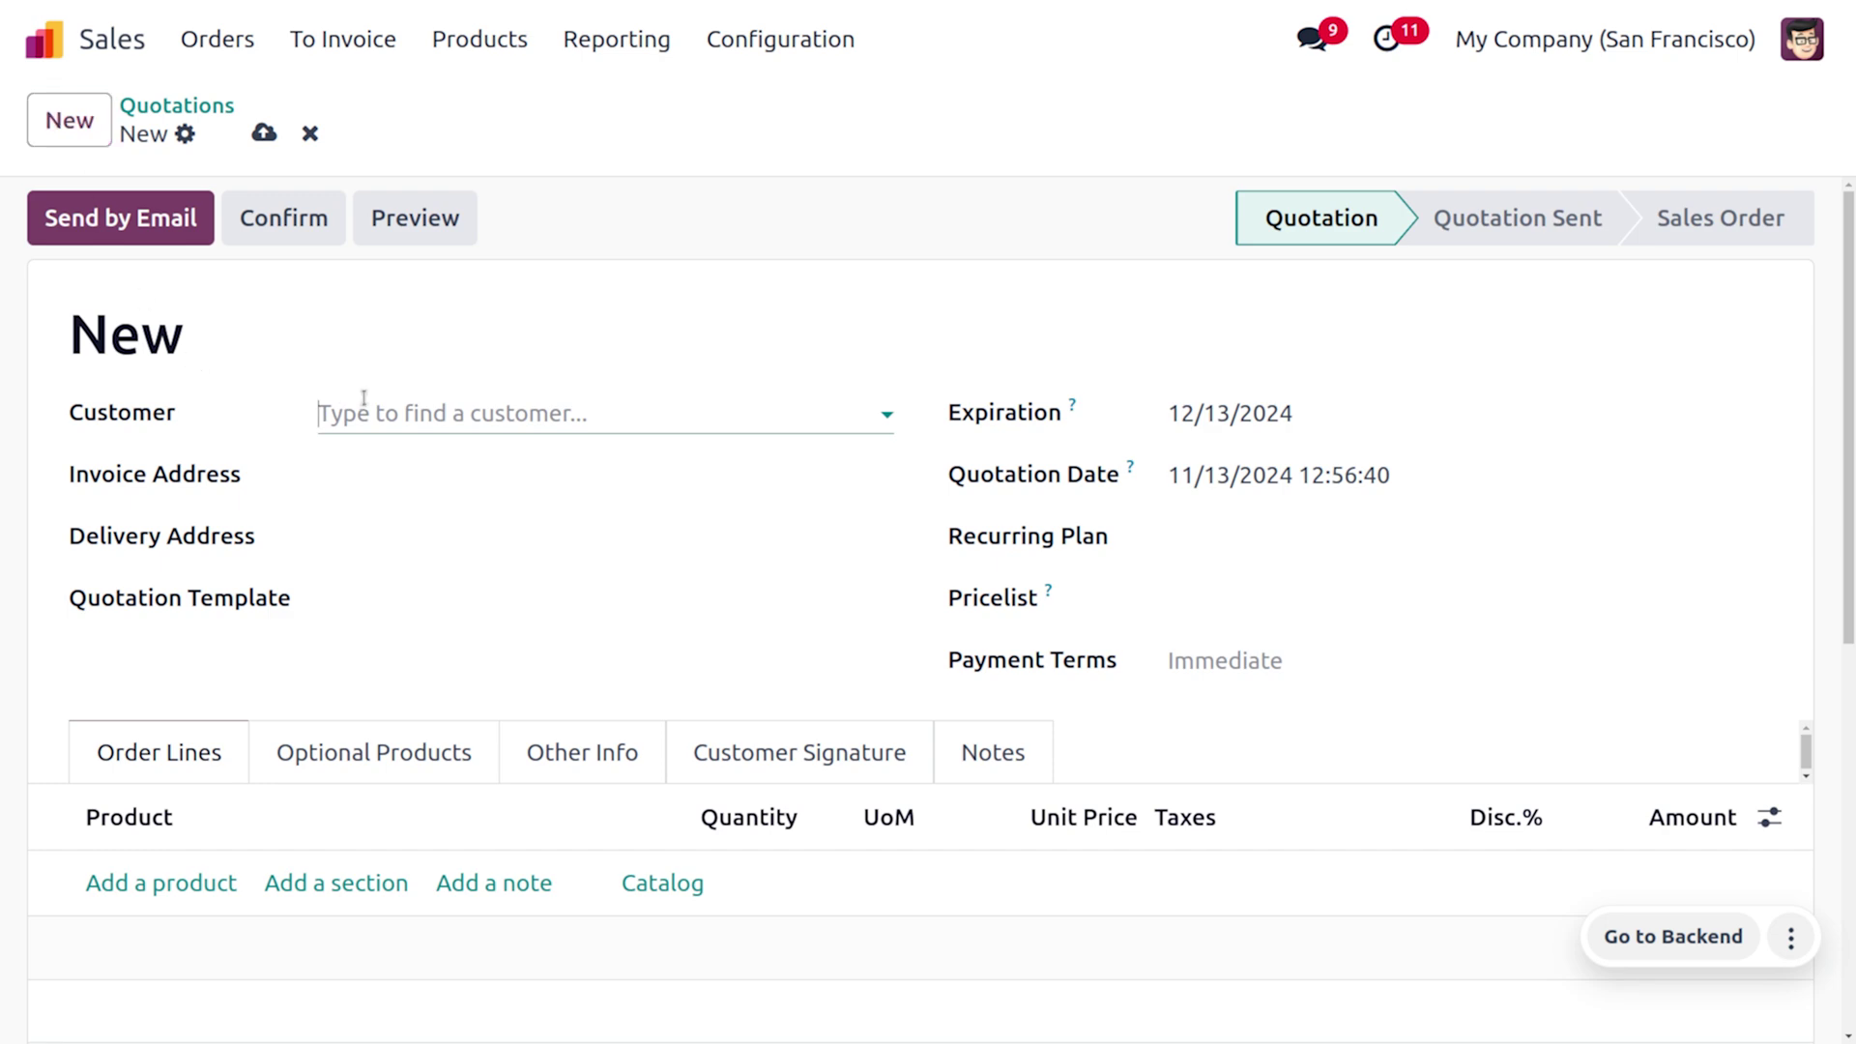
click(364, 402)
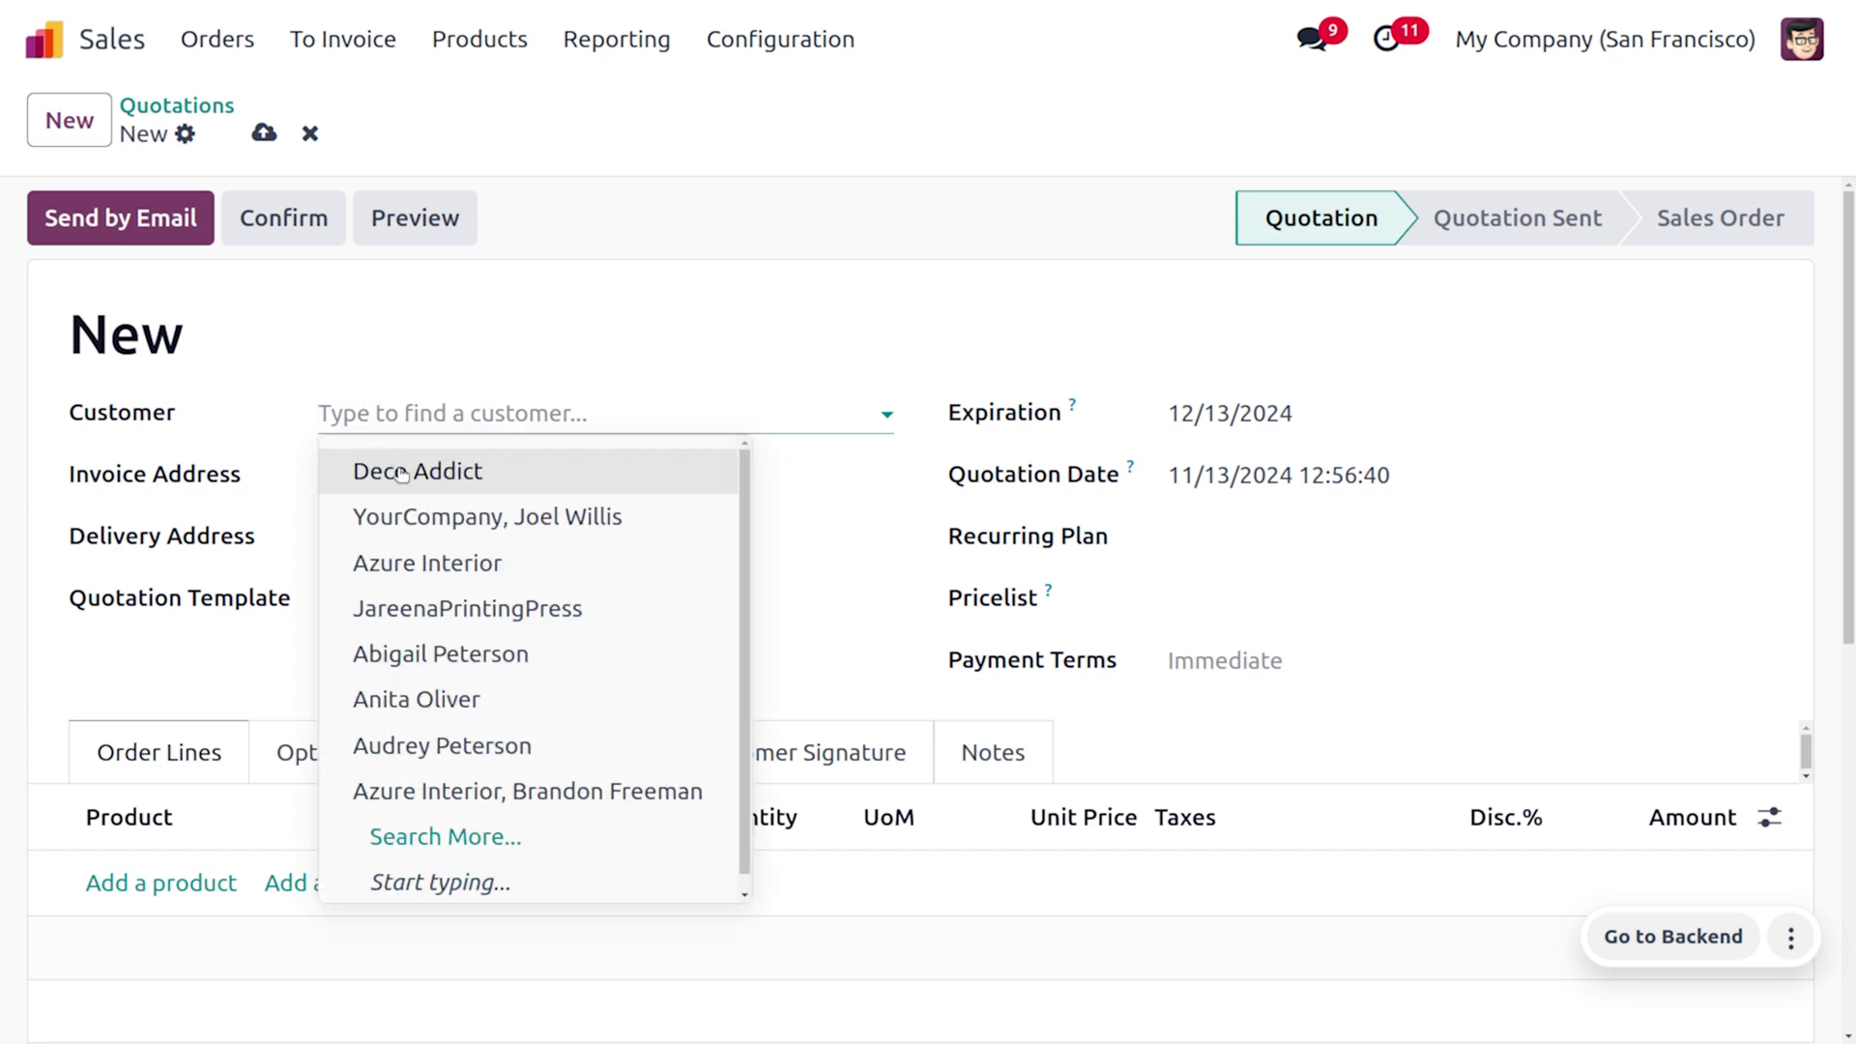
click(404, 474)
- Add 4 Laptops at 999.00 with no optional extras and save quotation S00080
scroll(377, 613, down, 3)
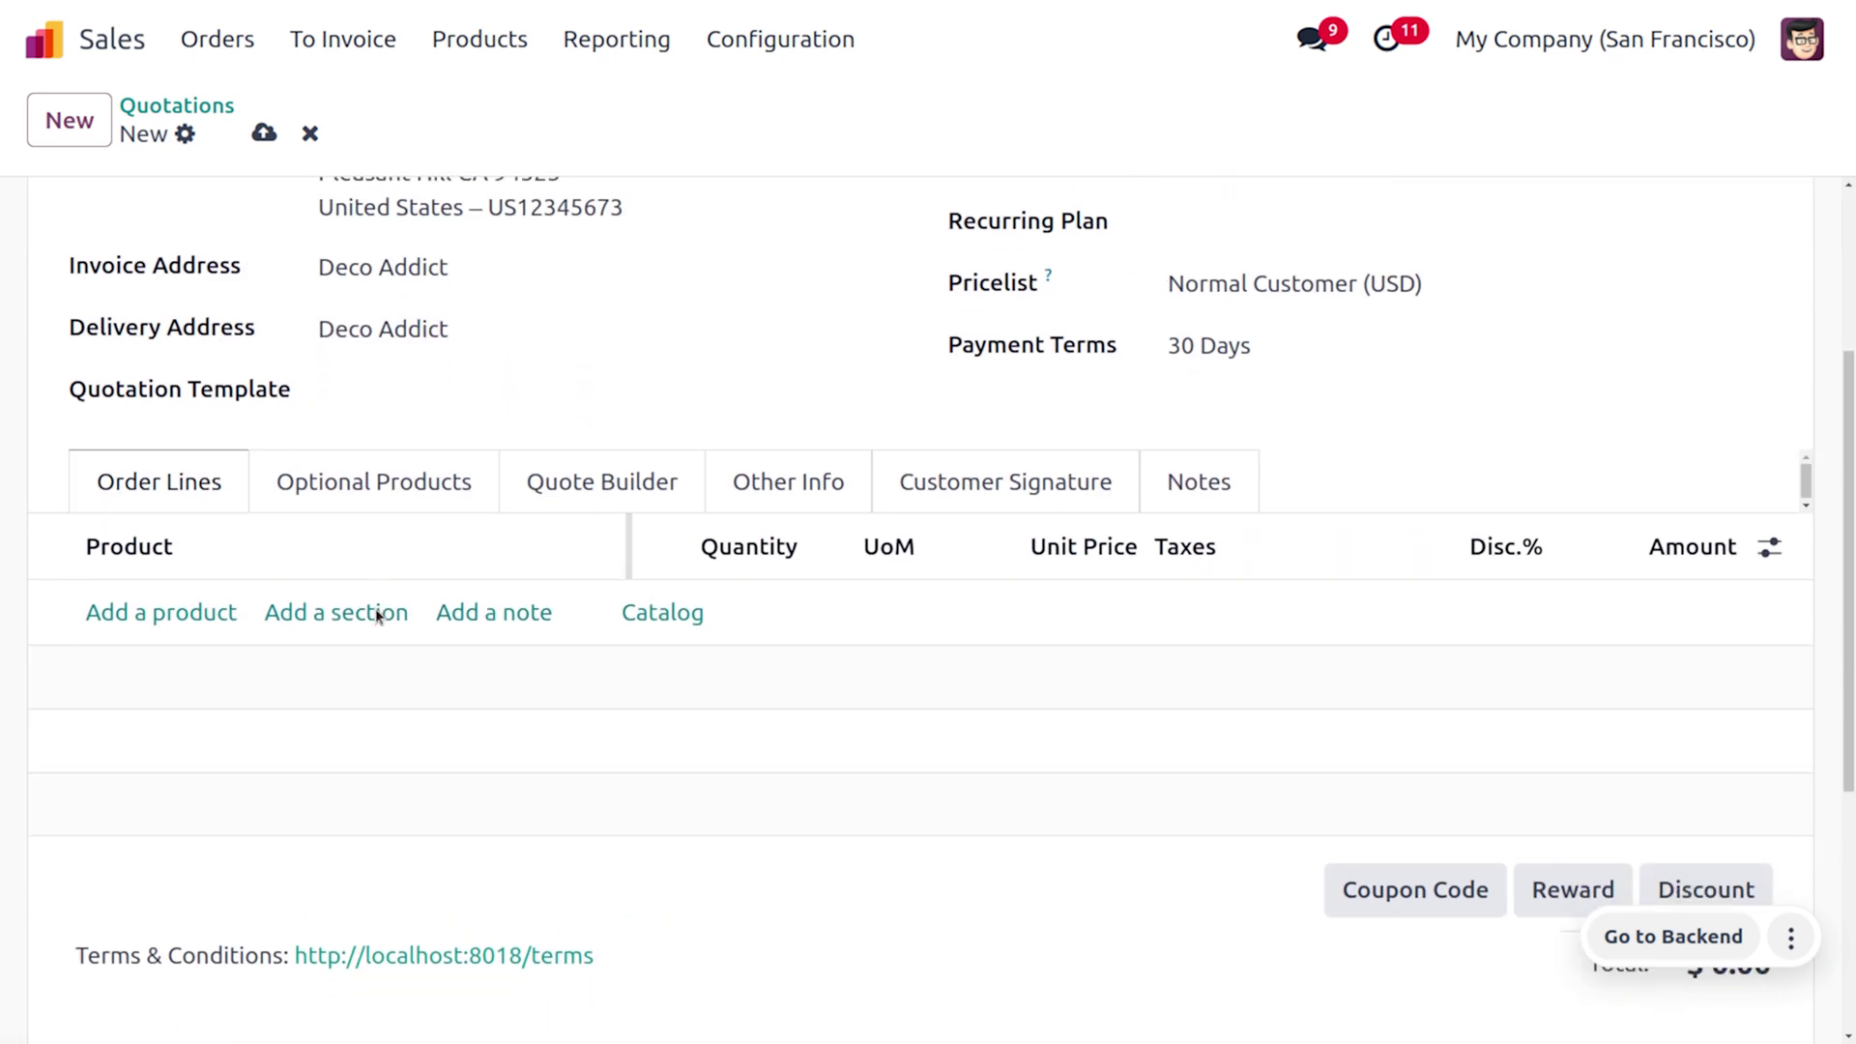
click(180, 611)
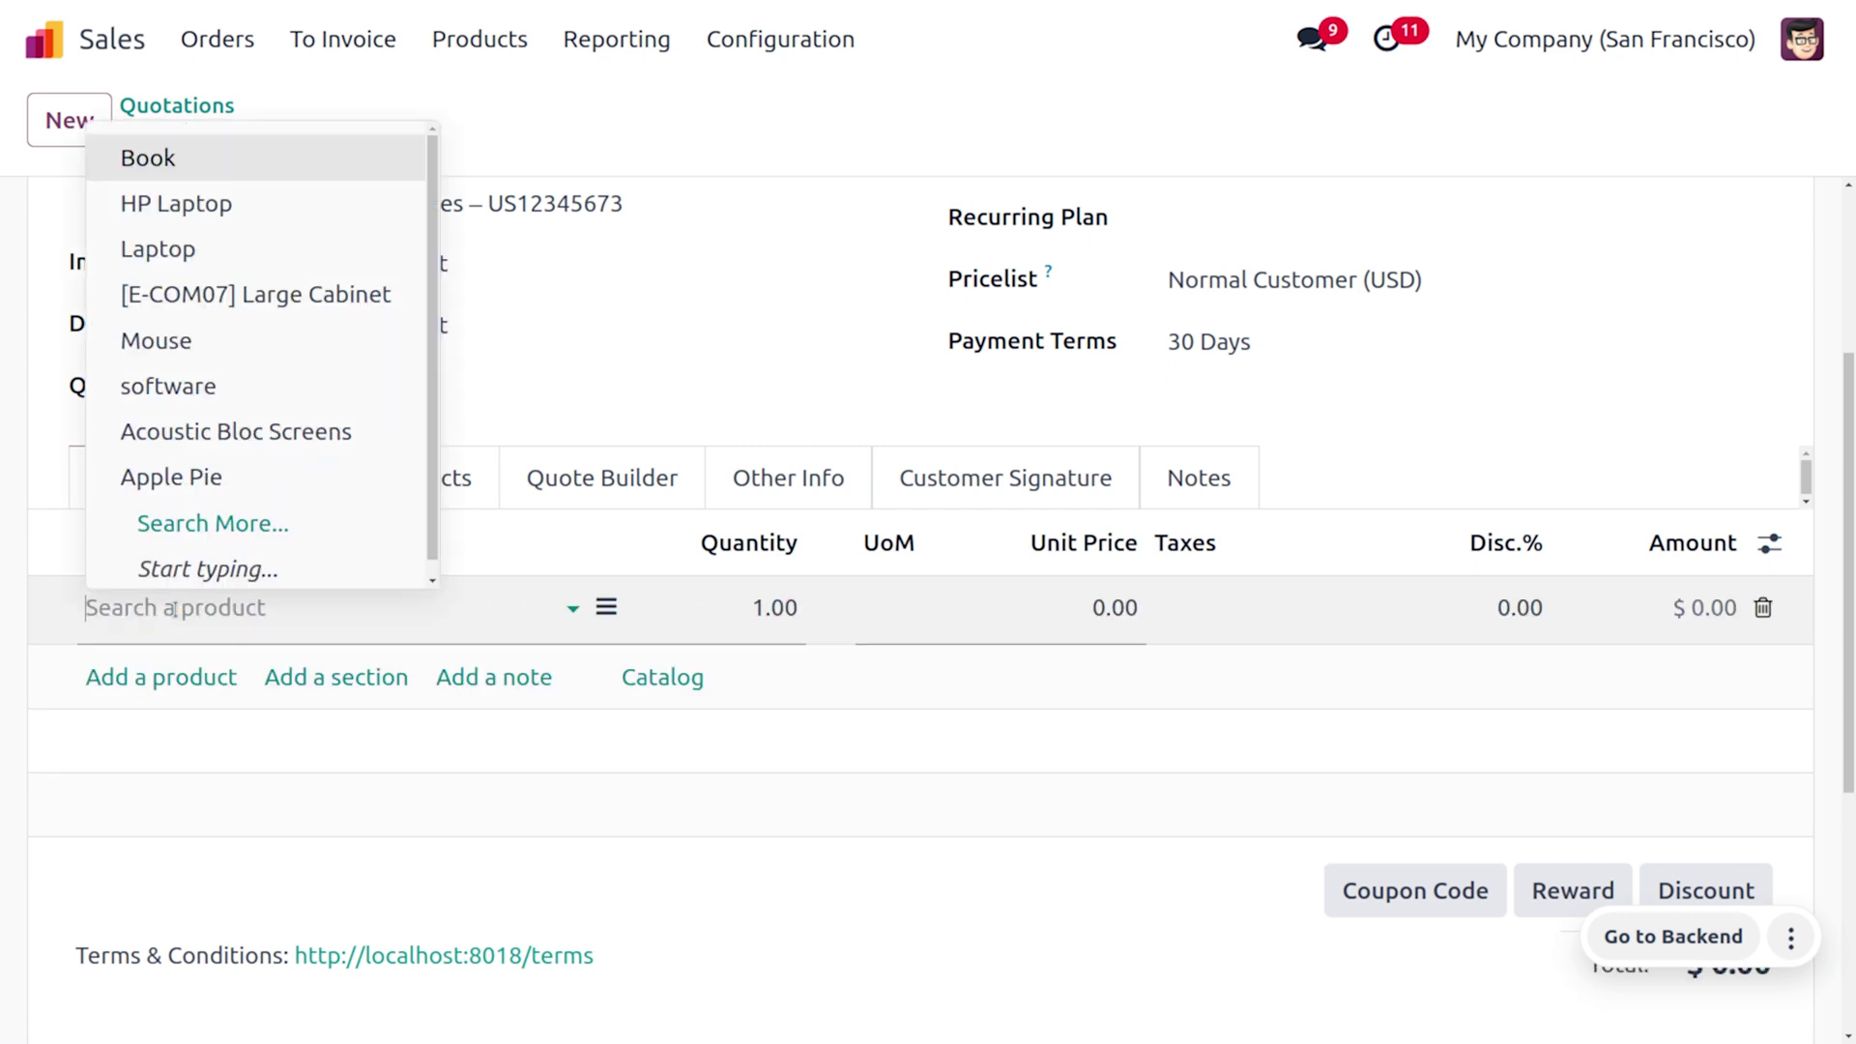
click(232, 248)
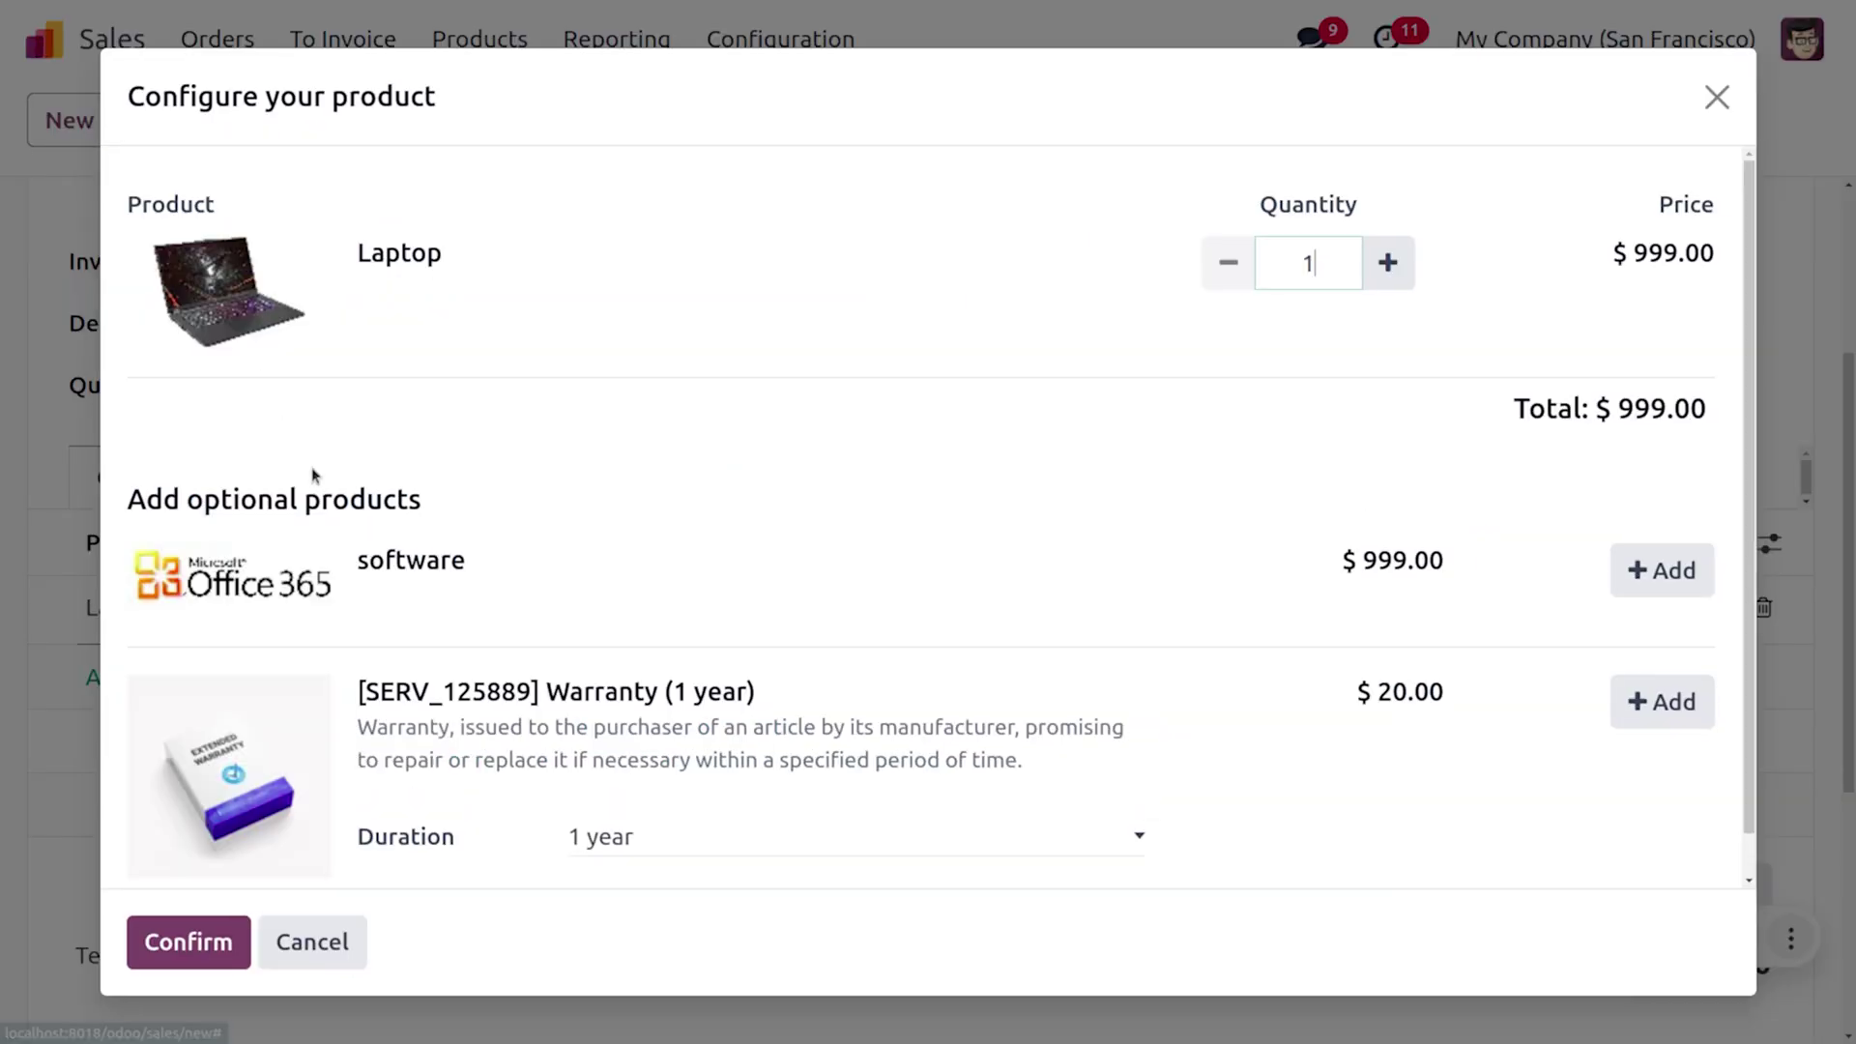
click(205, 928)
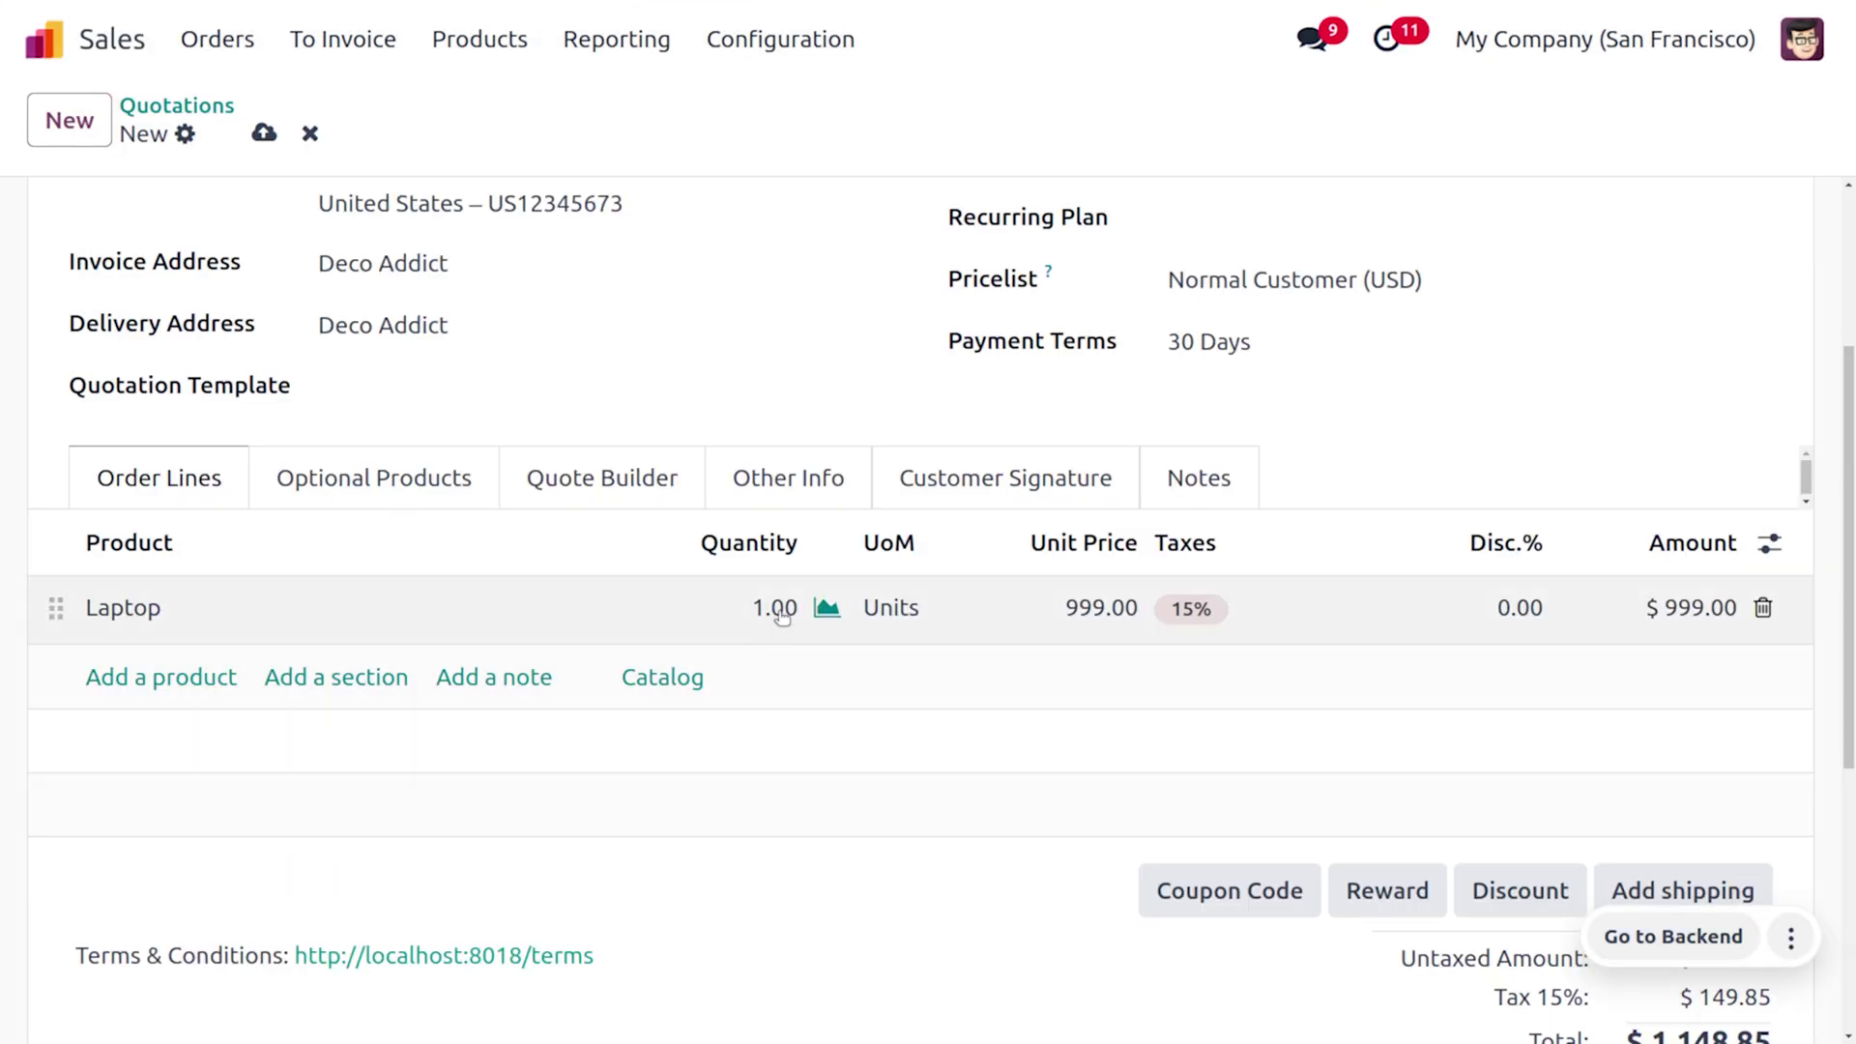
click(779, 609)
text(4)
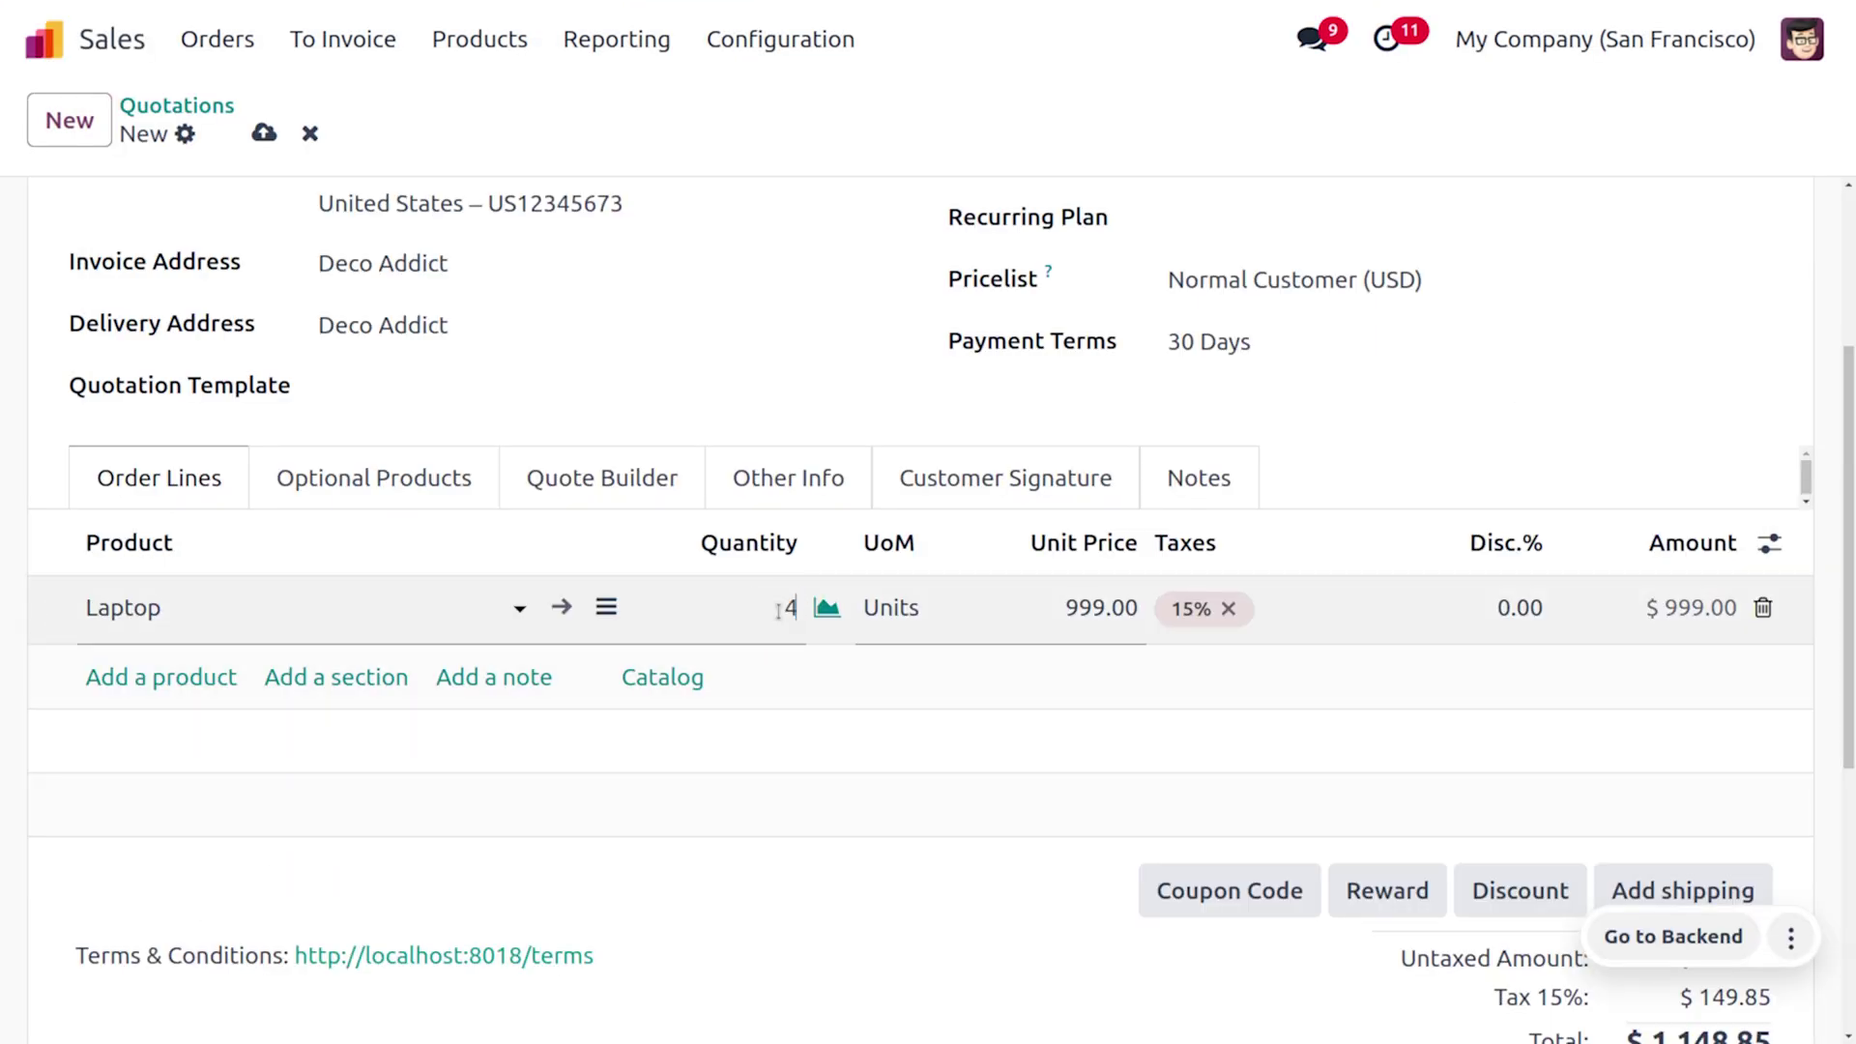
click(835, 891)
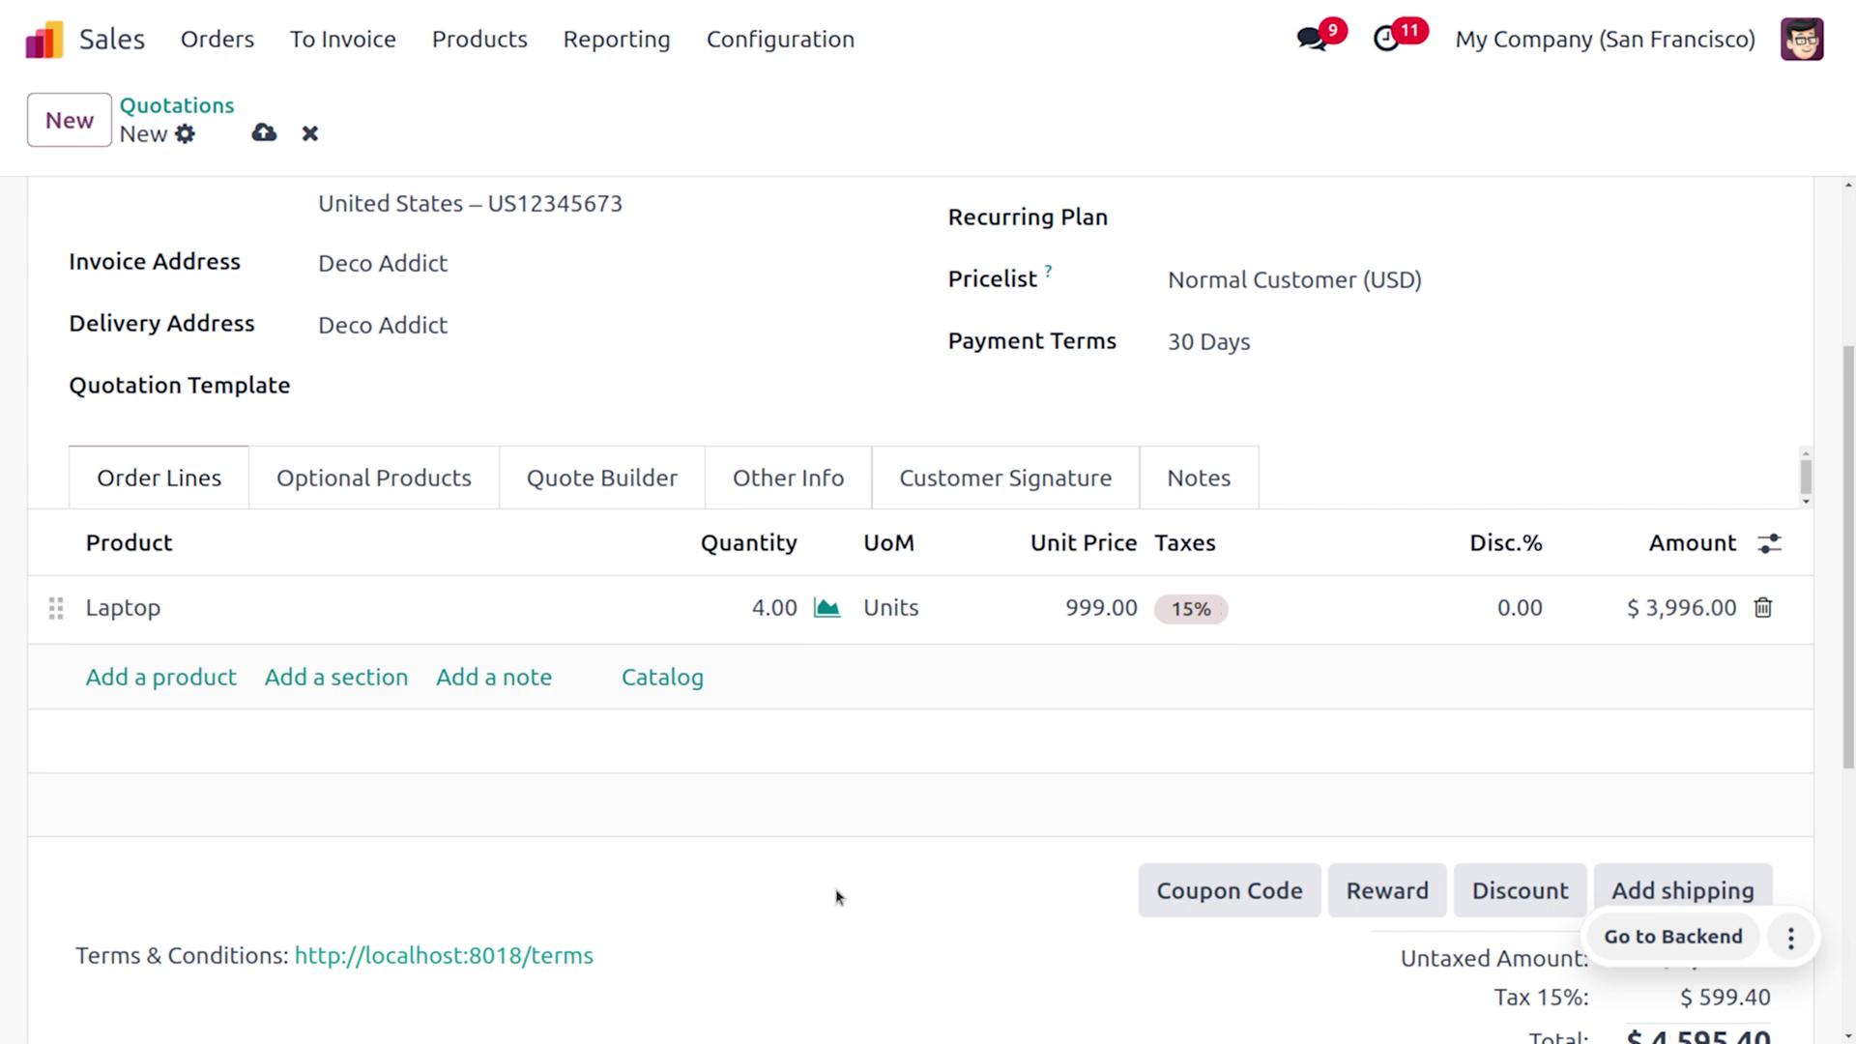
scroll(835, 896, up, 3)
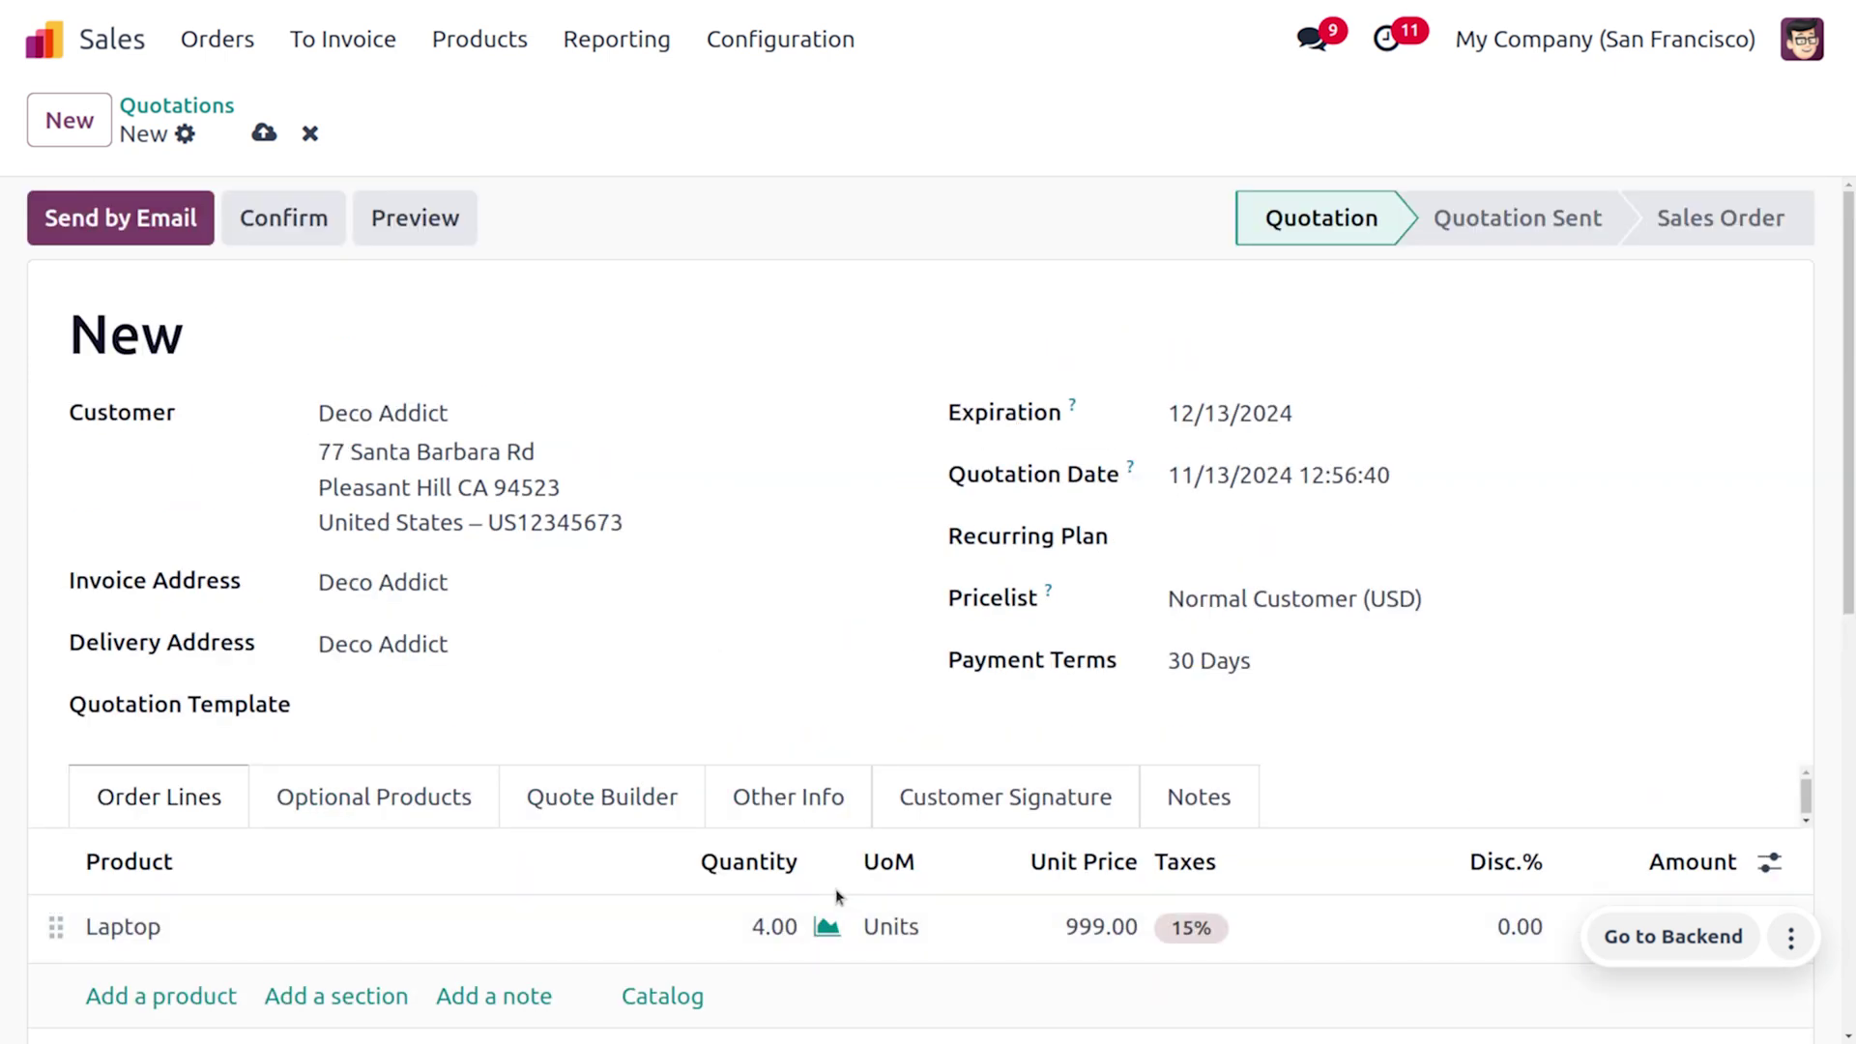
click(263, 132)
- Confirm S00080 as a sales order, then create and post a regular invoice
click(282, 220)
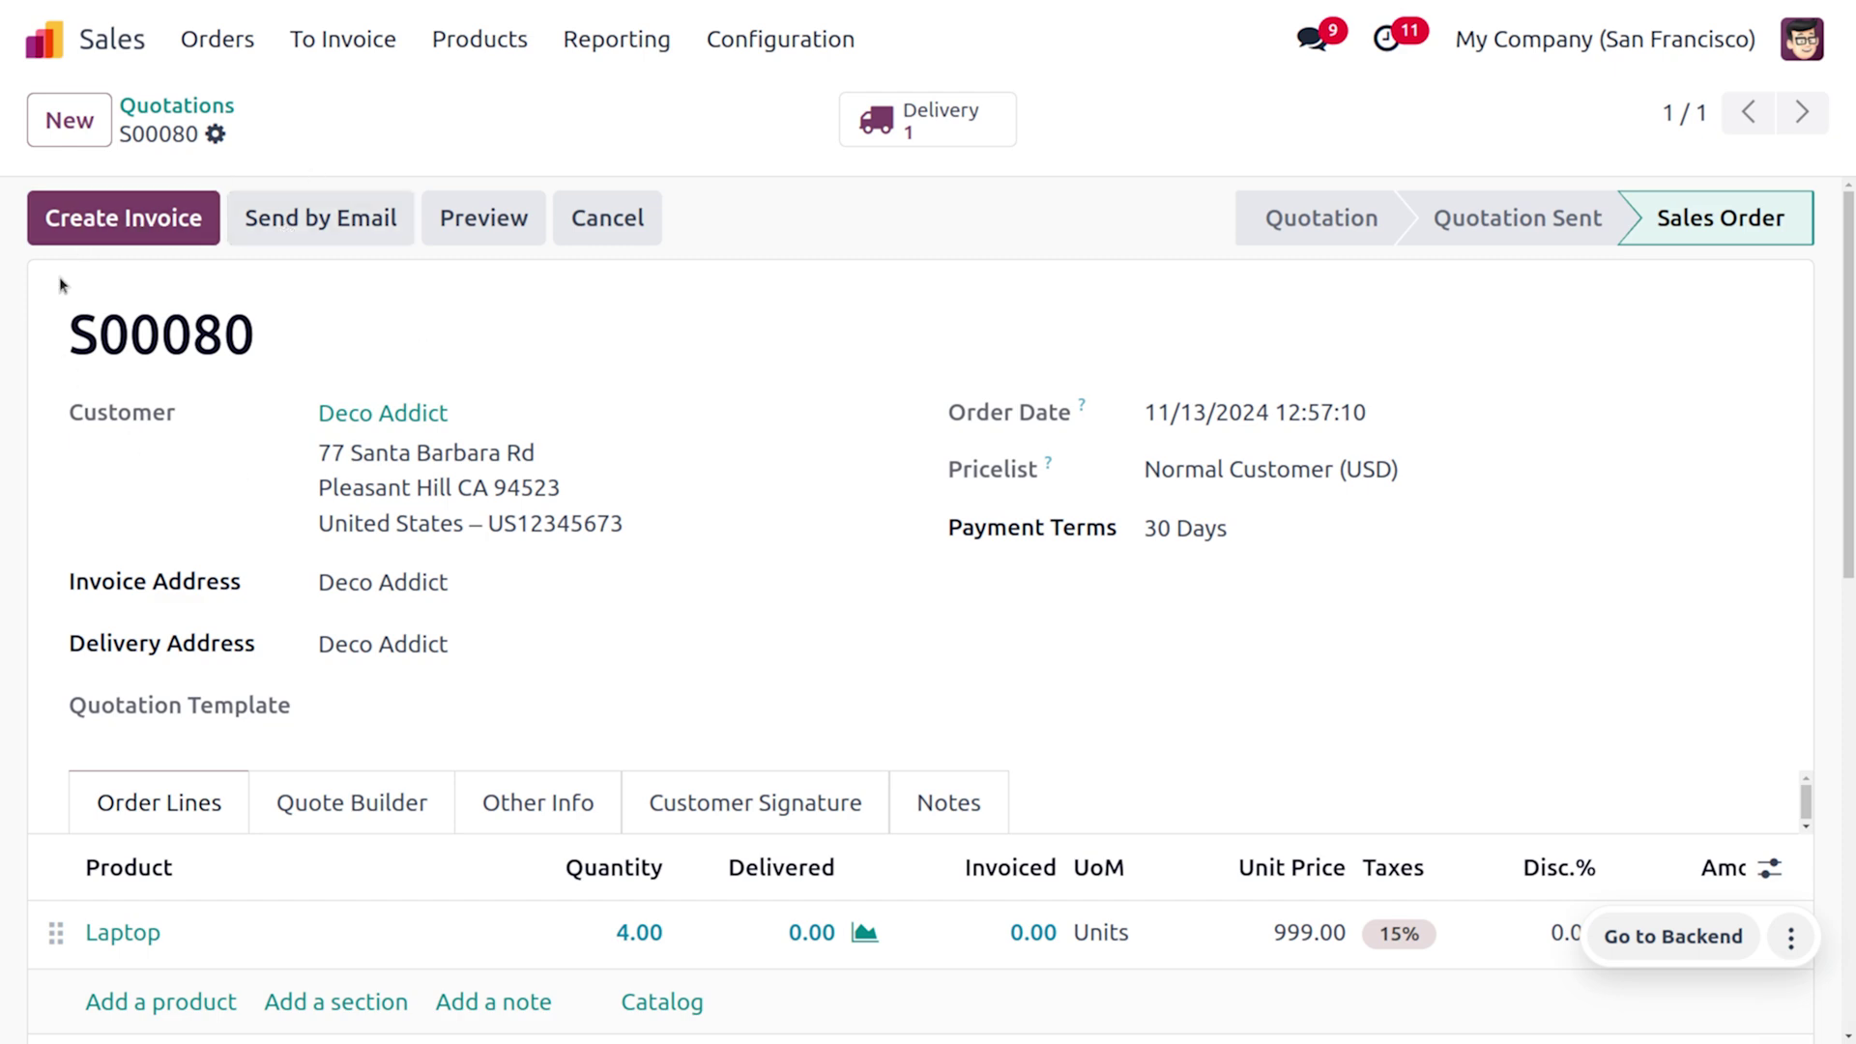
click(129, 219)
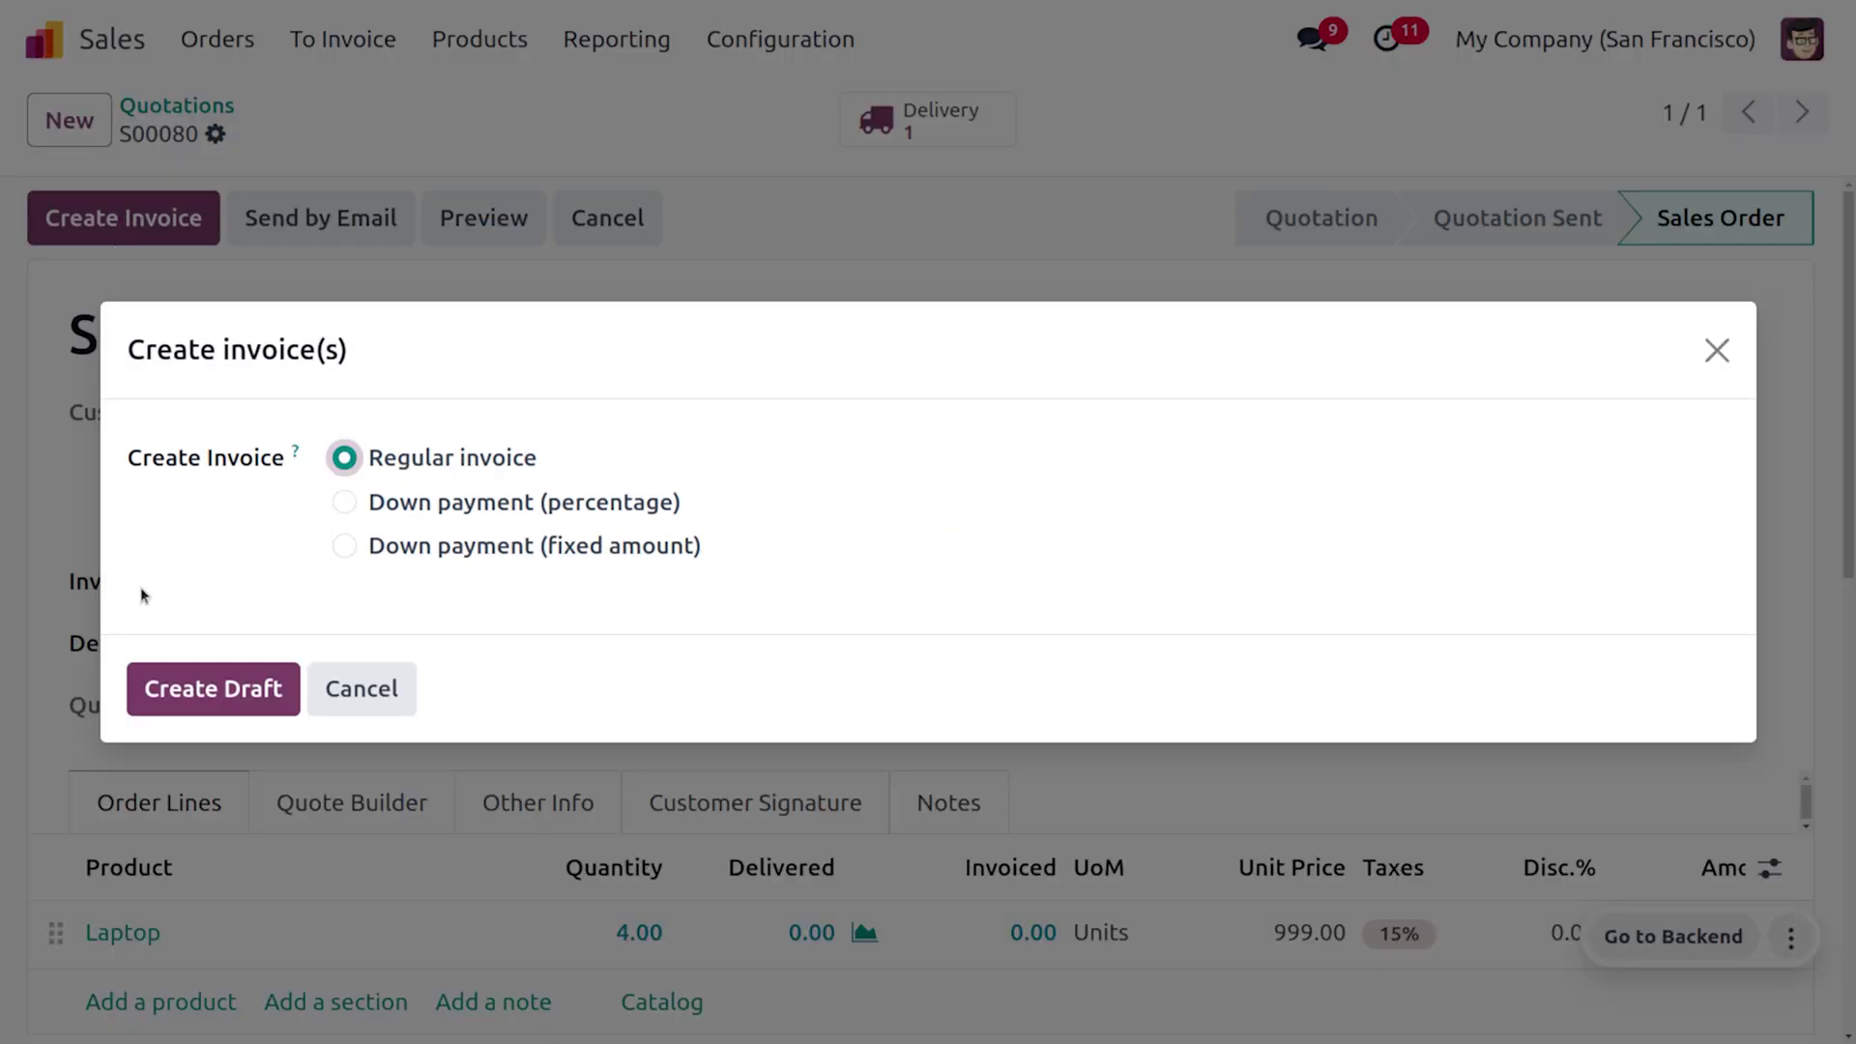
click(259, 689)
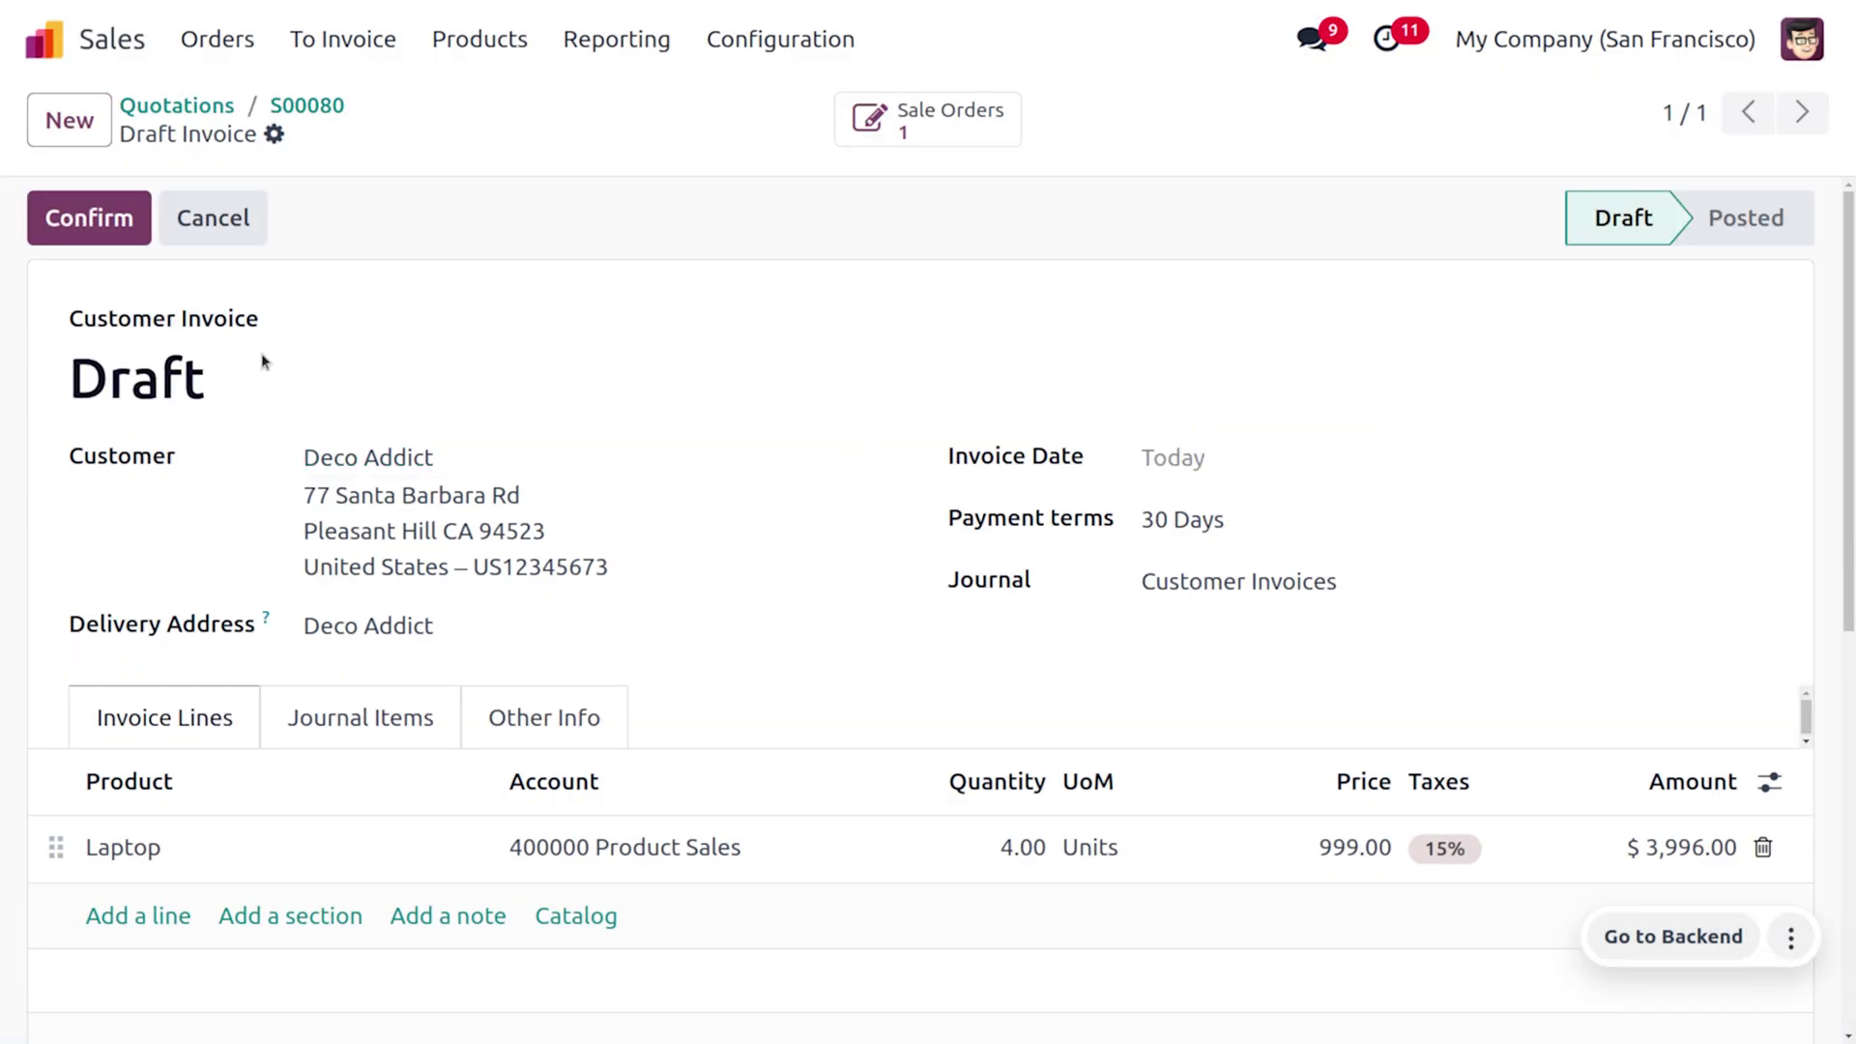
click(101, 223)
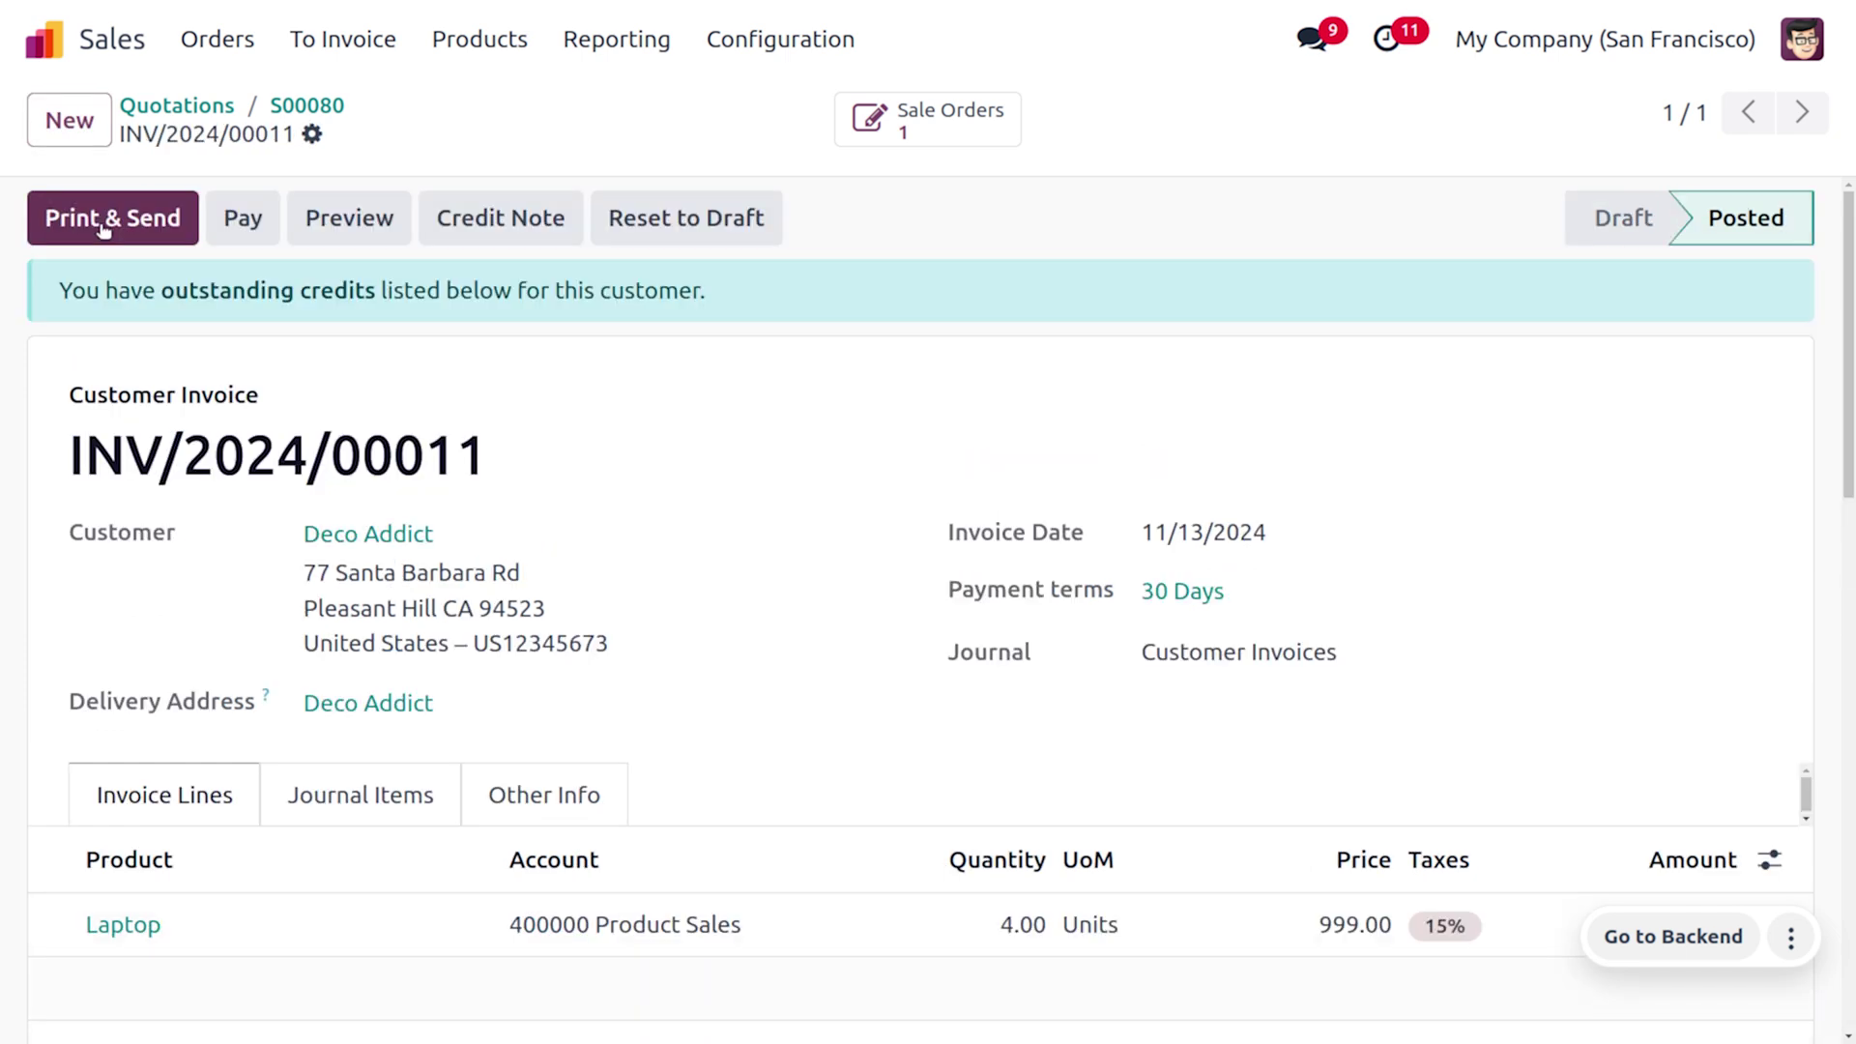
- Register the $4,595.40 payment on INV/2024/00011 and return to order S00080
click(237, 222)
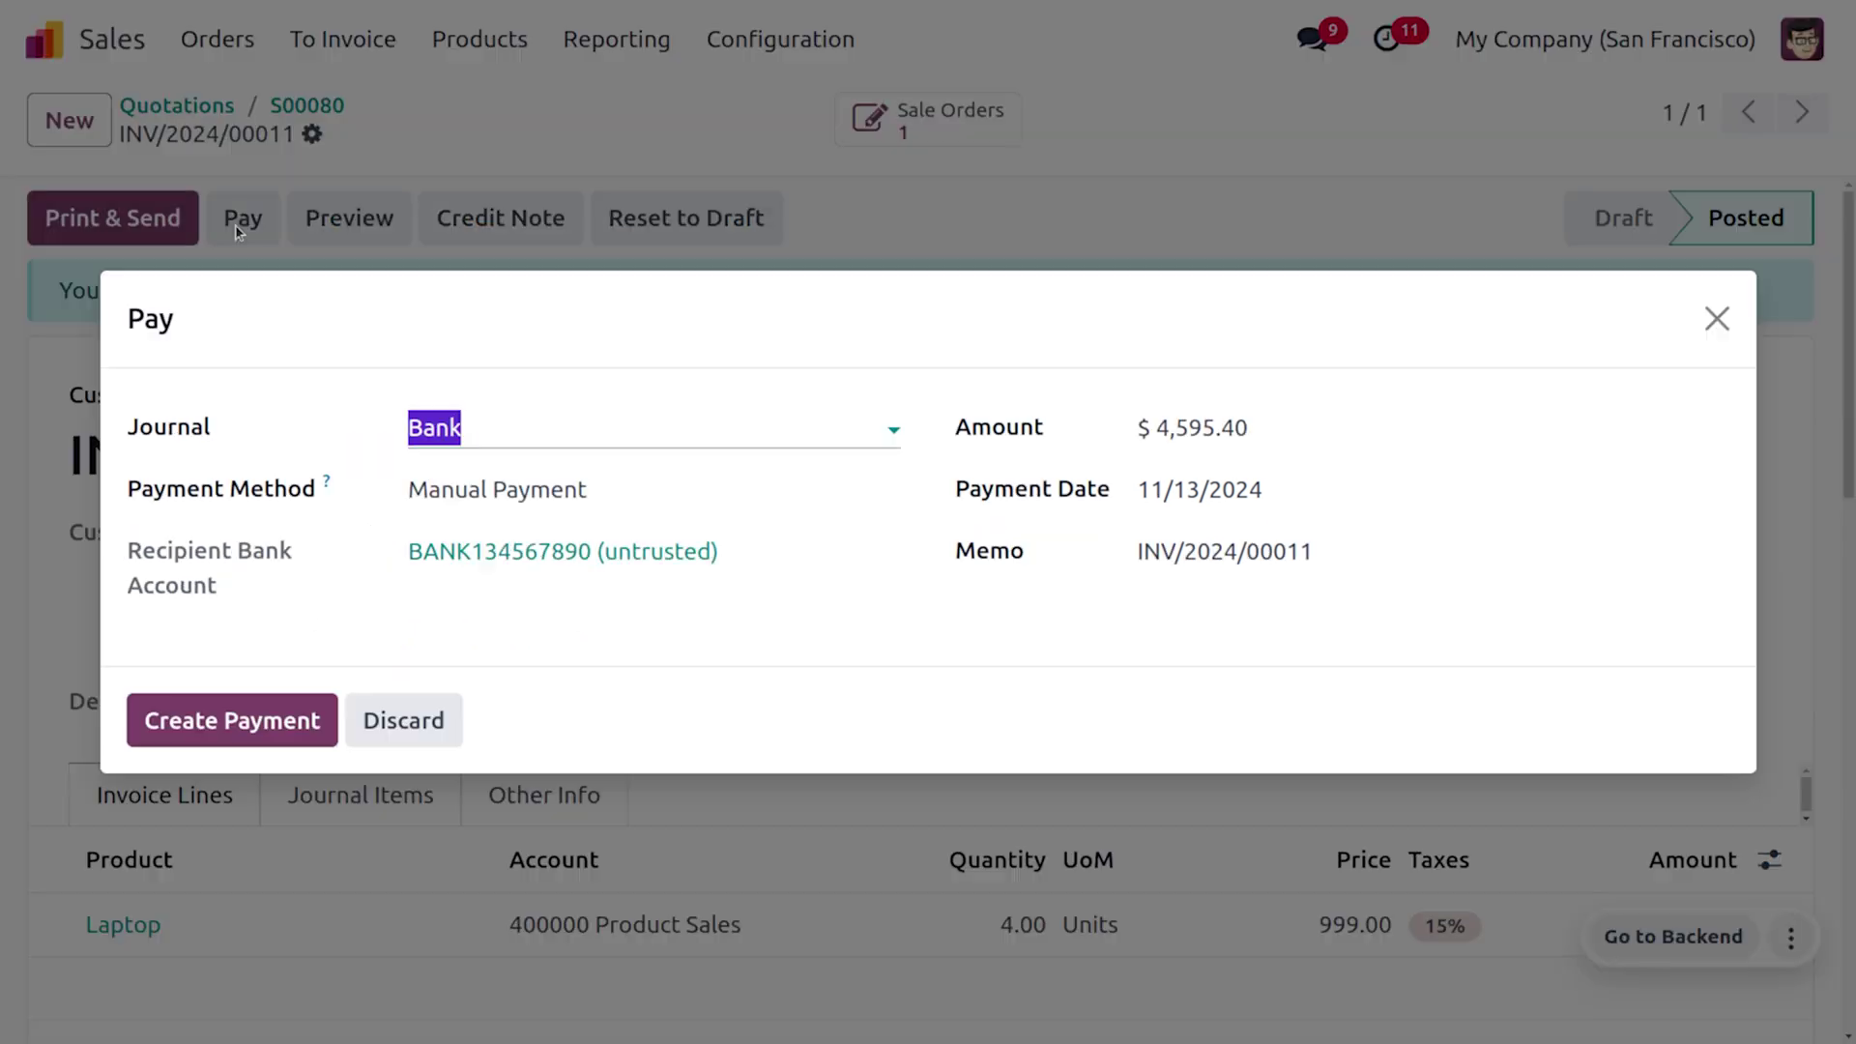
click(237, 722)
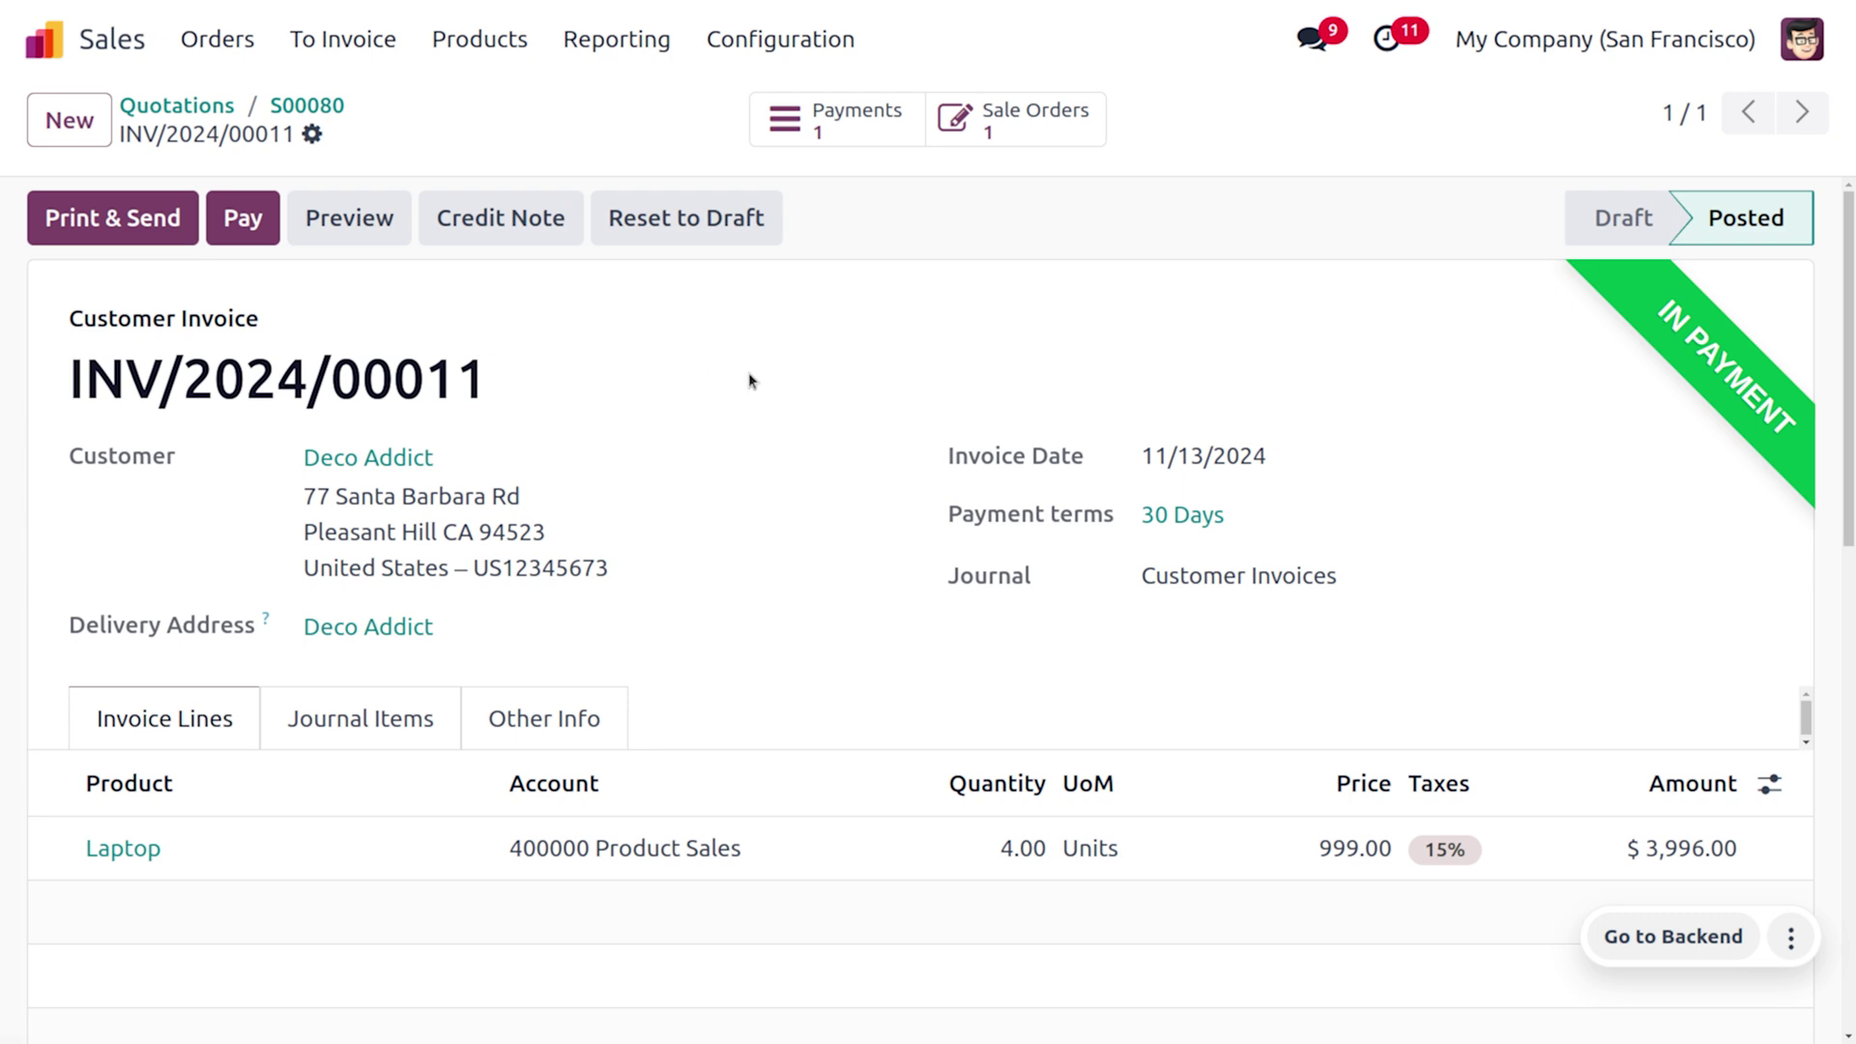
click(329, 108)
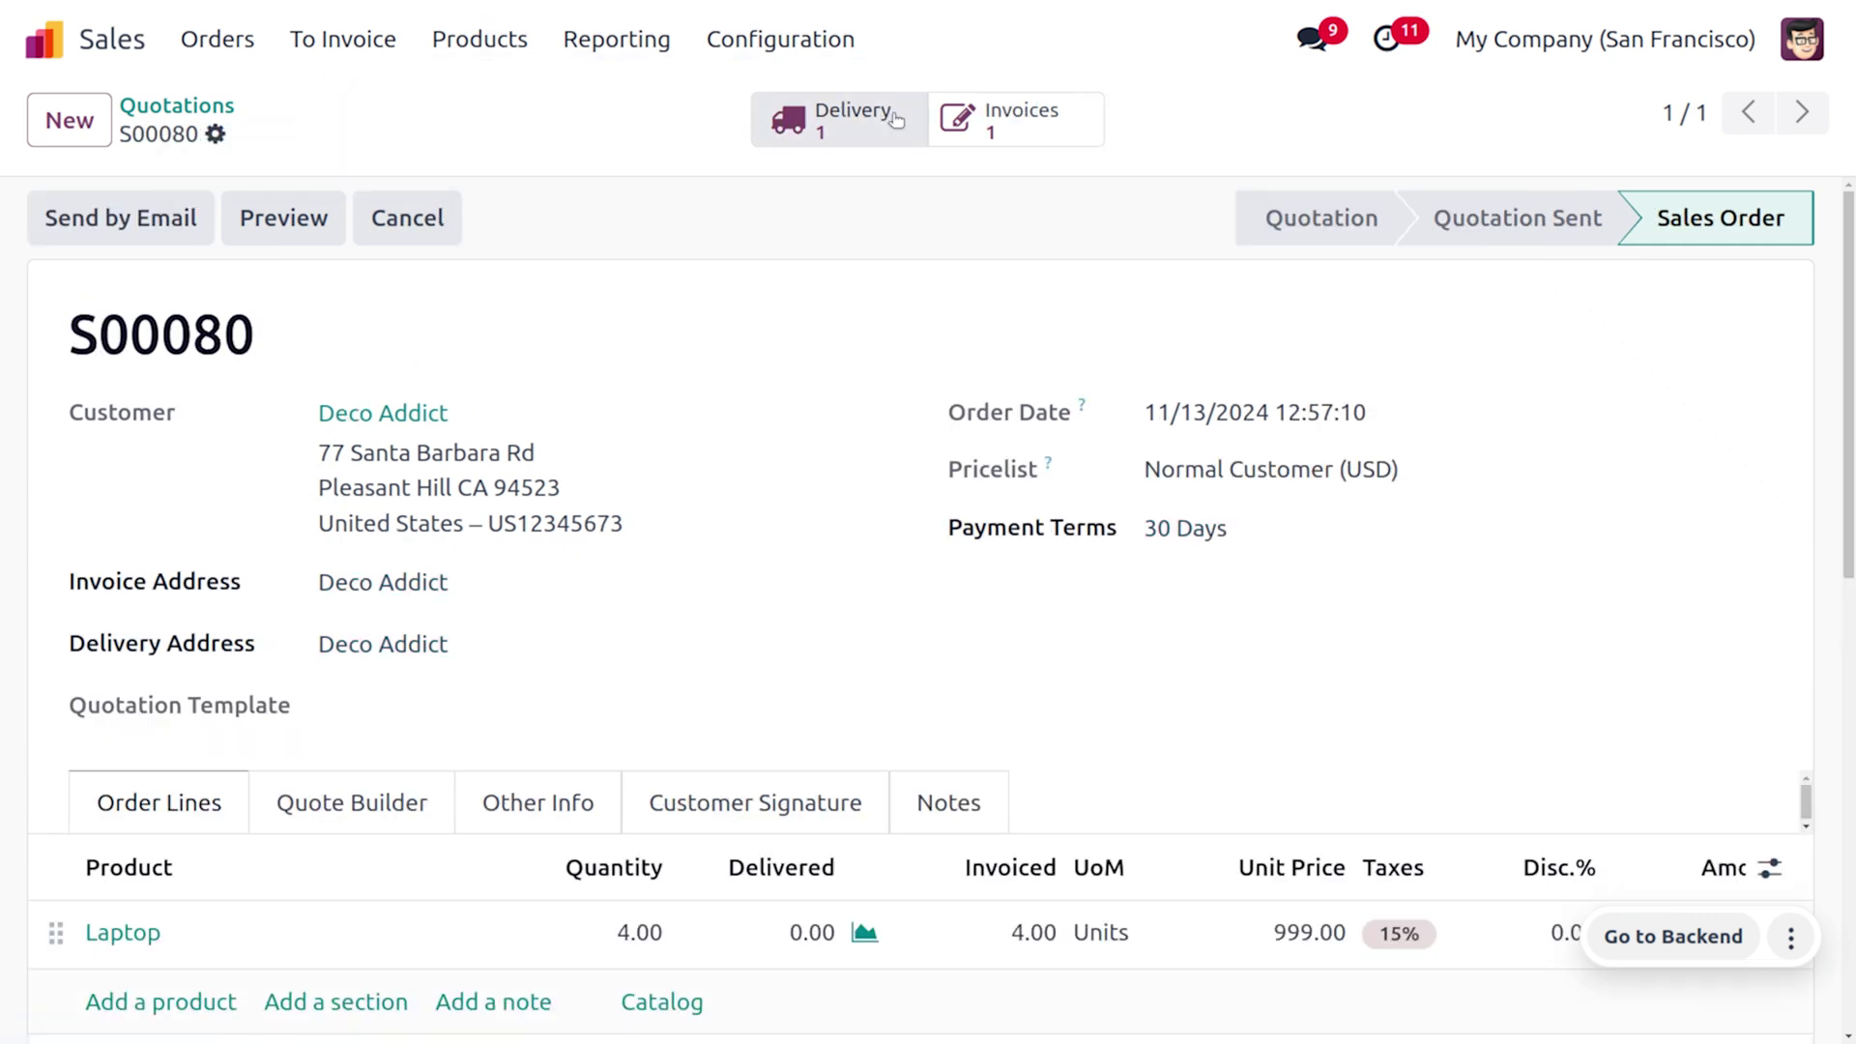
- Deliver 8 Laptops on WH/OUT/00048 against the demand of 4 and validate it
click(869, 147)
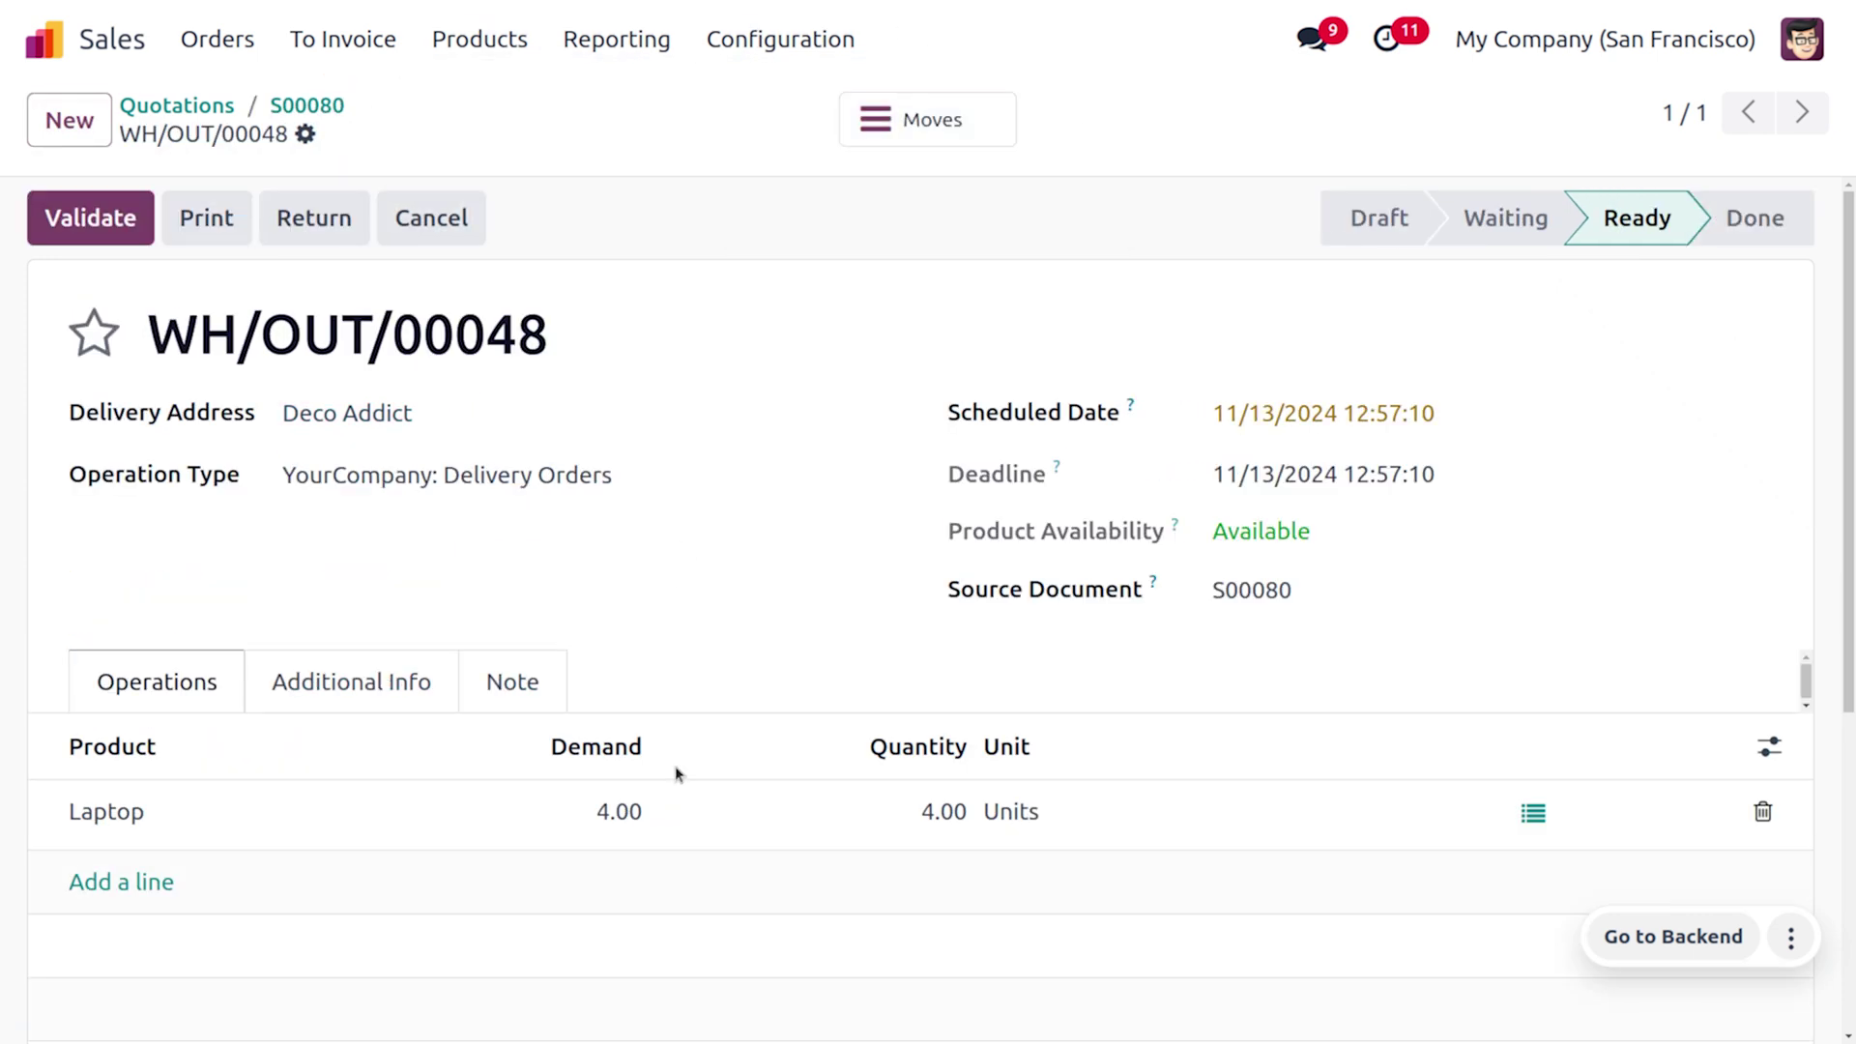
click(595, 814)
text(8)
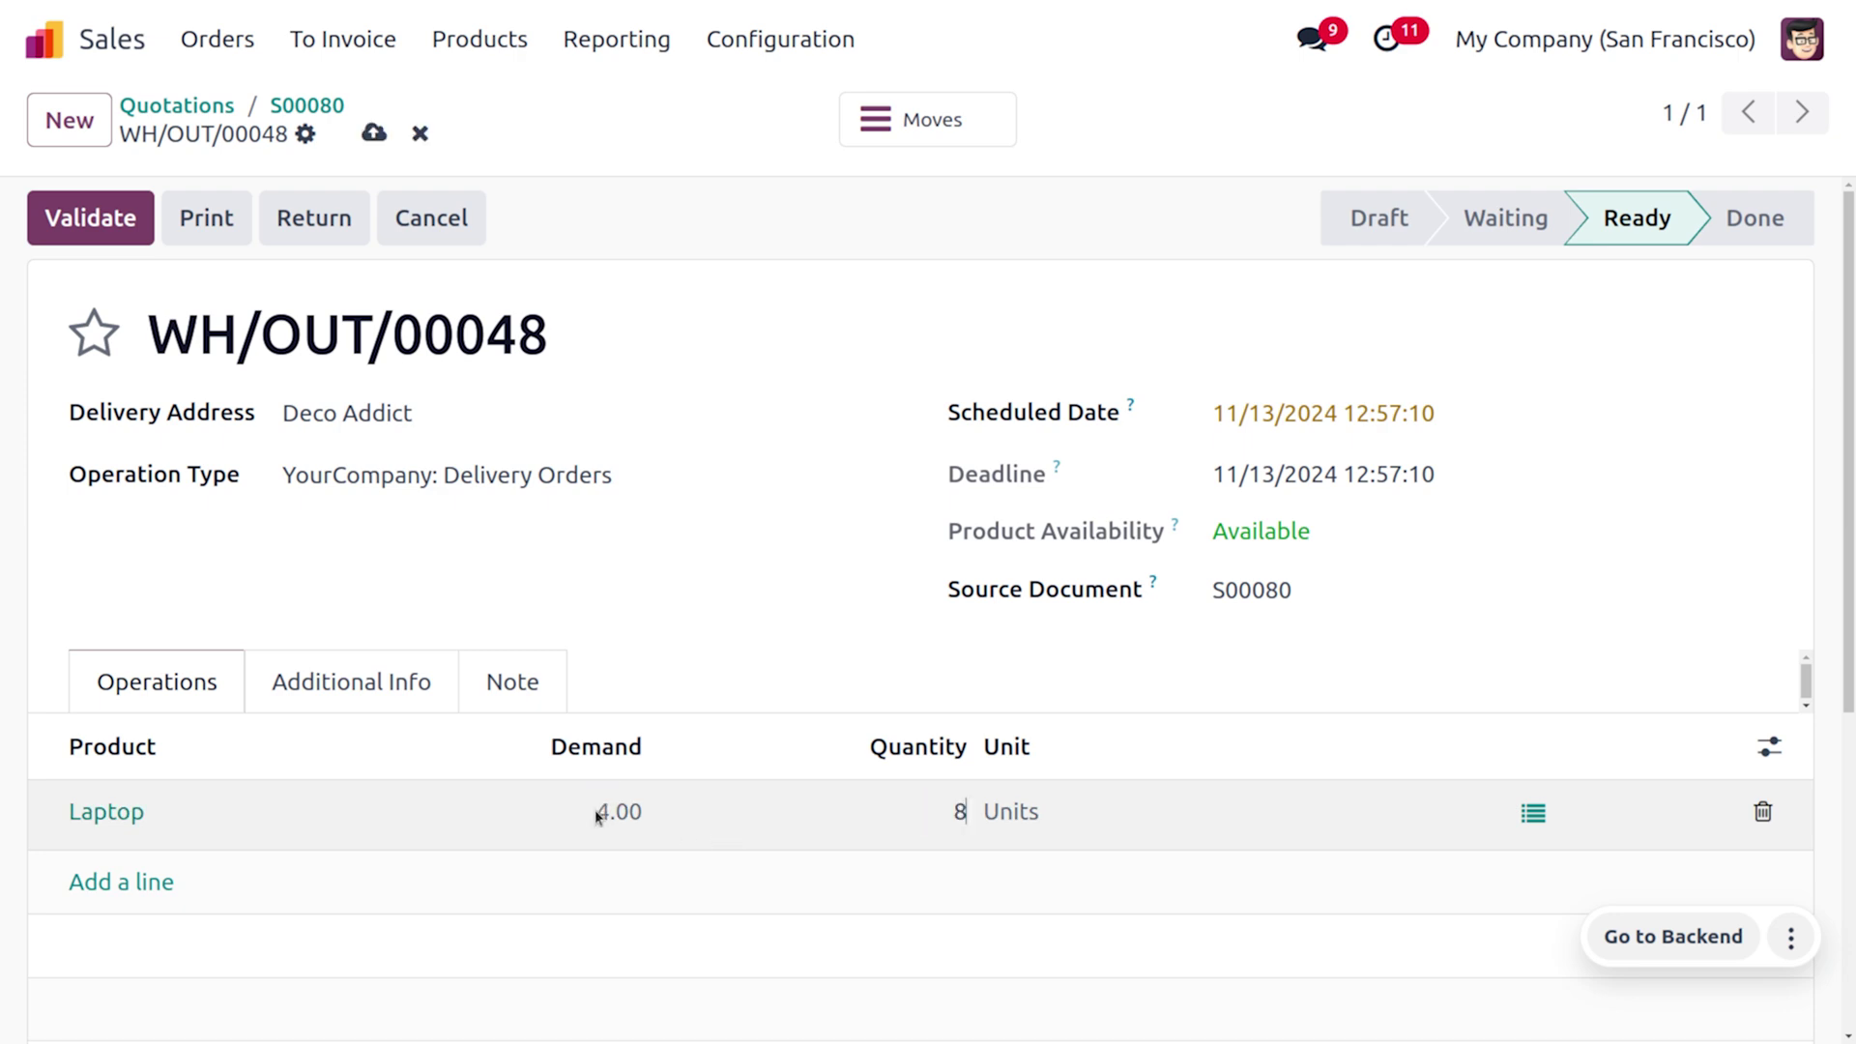
click(1060, 327)
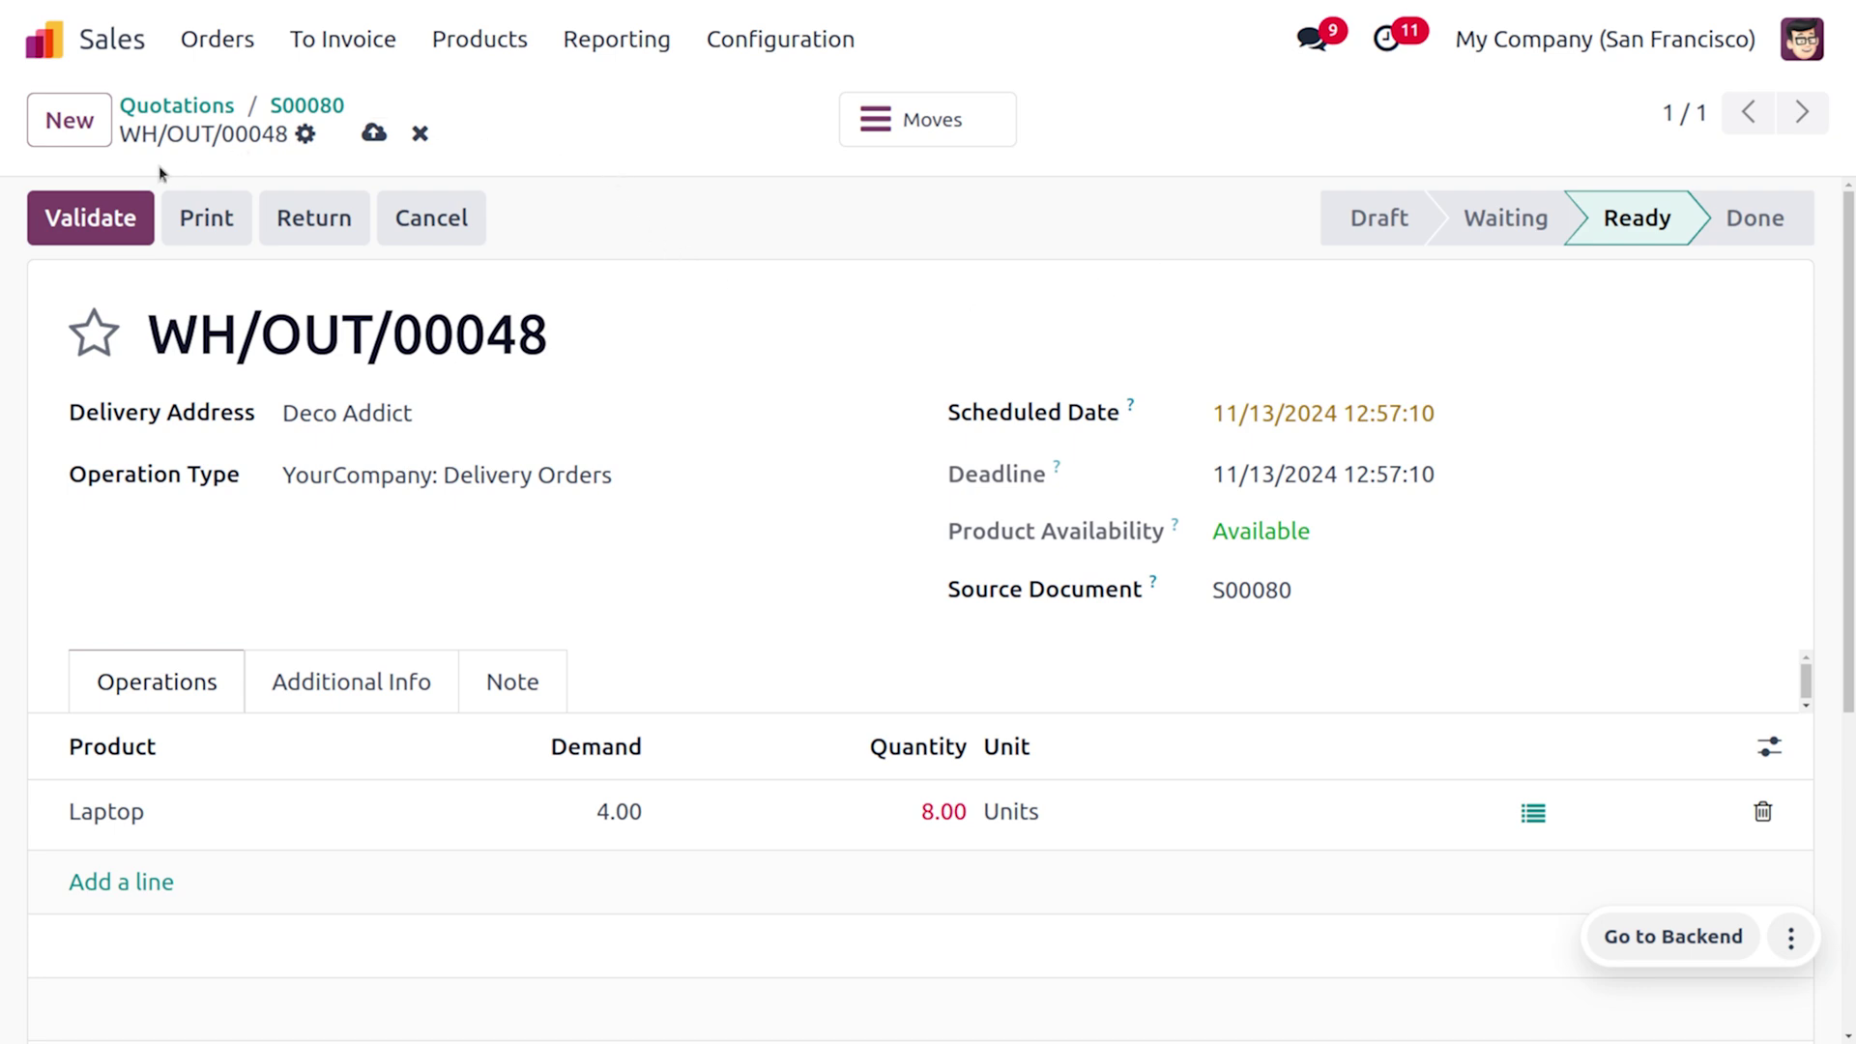
click(108, 203)
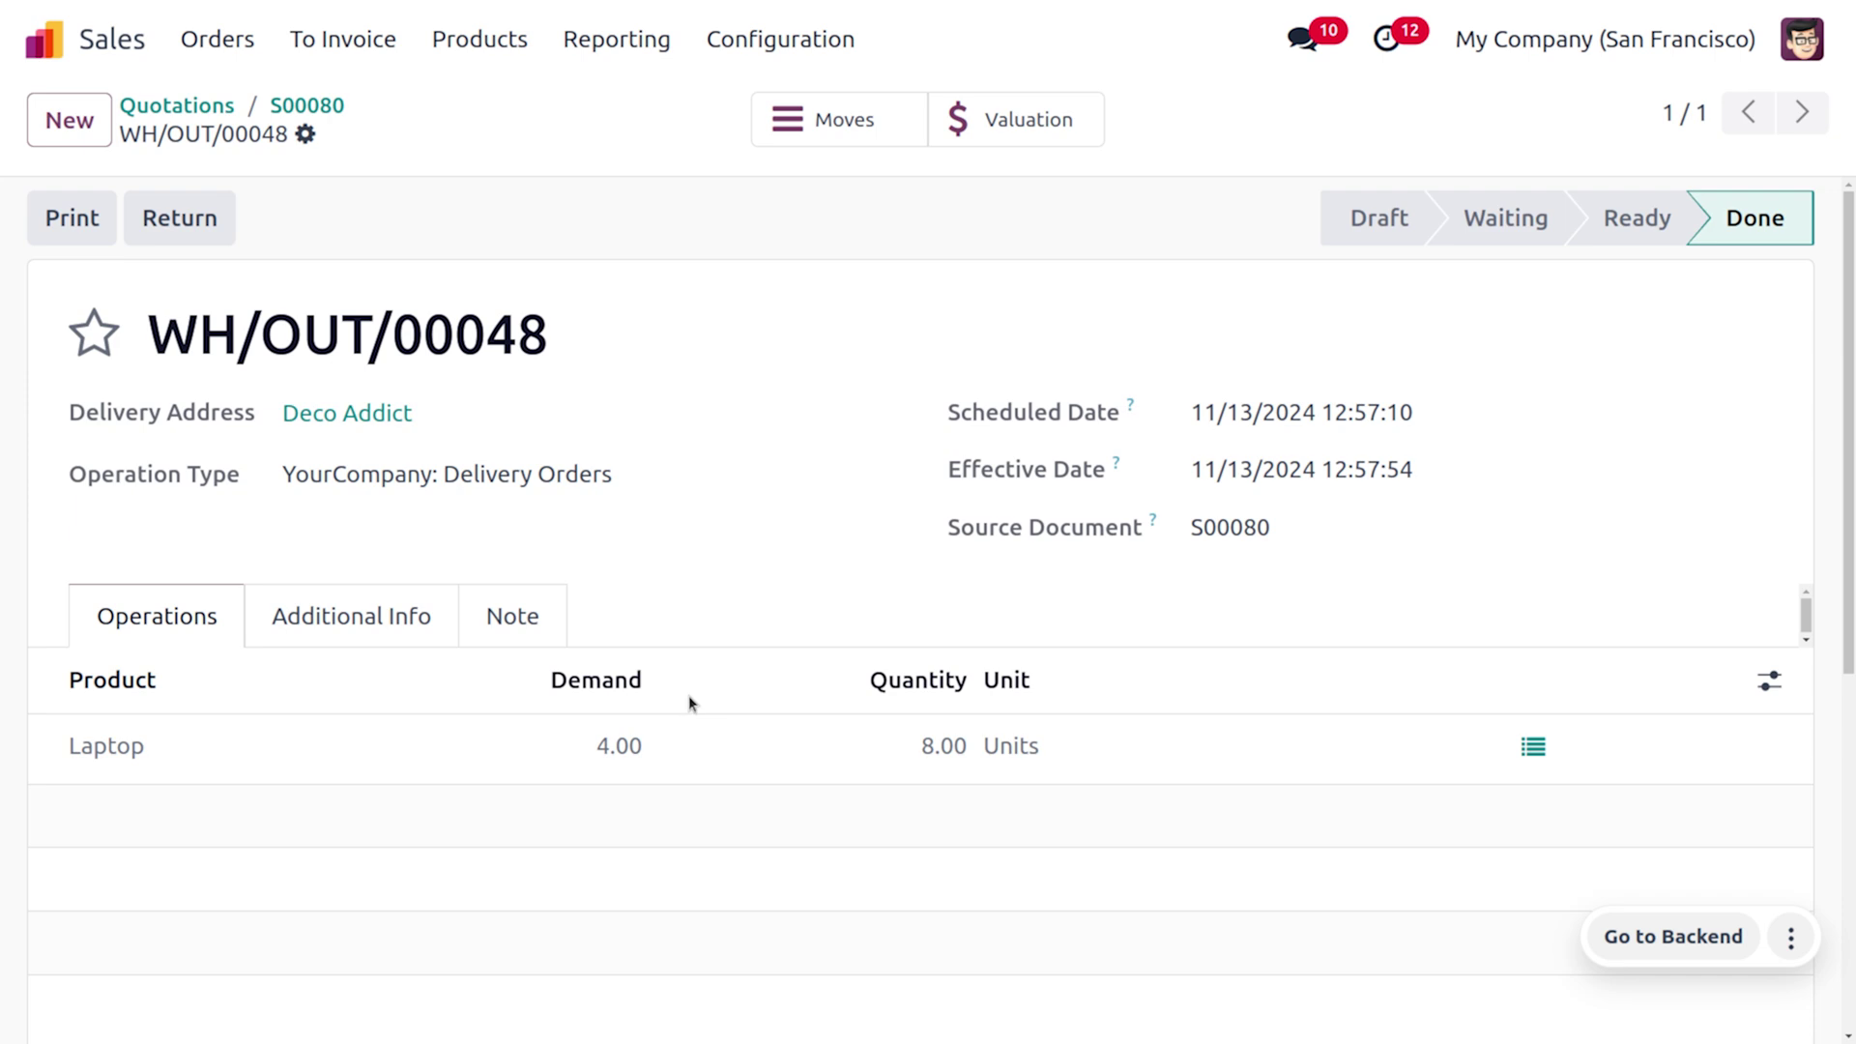
- Open S00080 from Orders to Upsell and raise the Laptop ordered quantity to 8
click(344, 50)
click(404, 149)
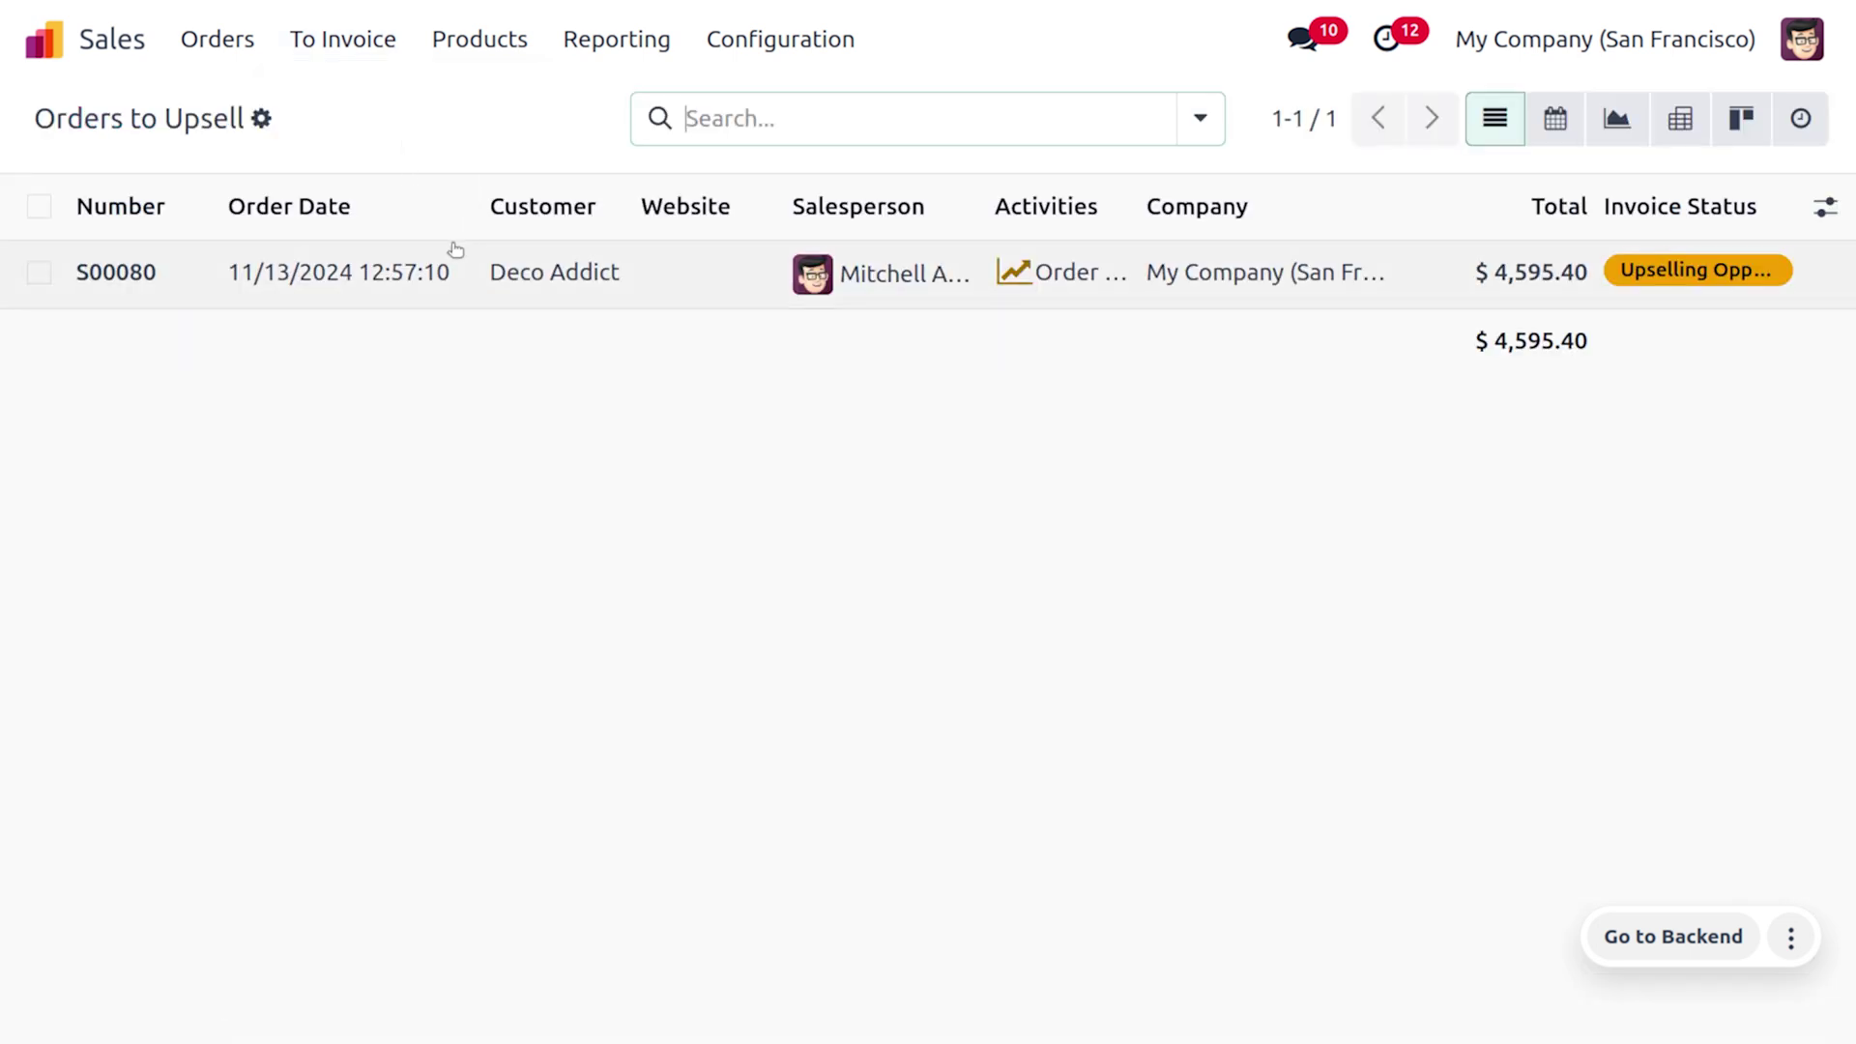
click(472, 278)
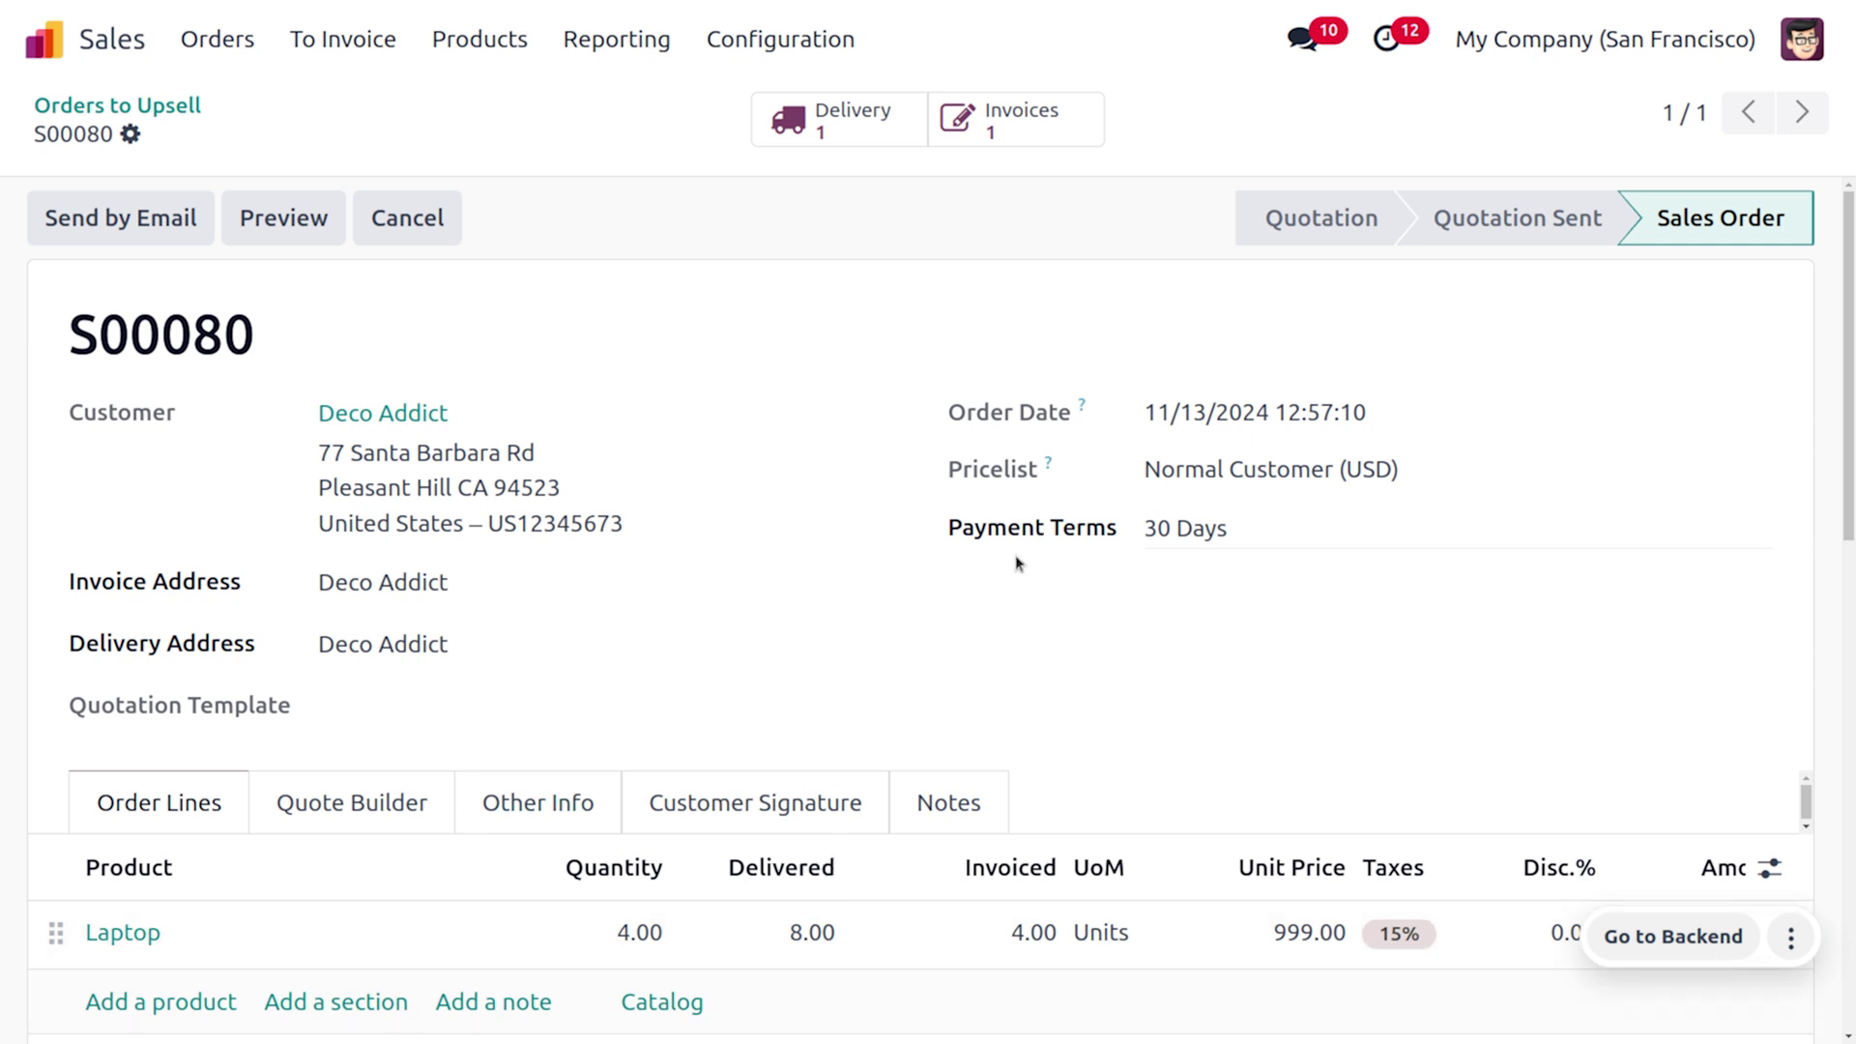
click(642, 782)
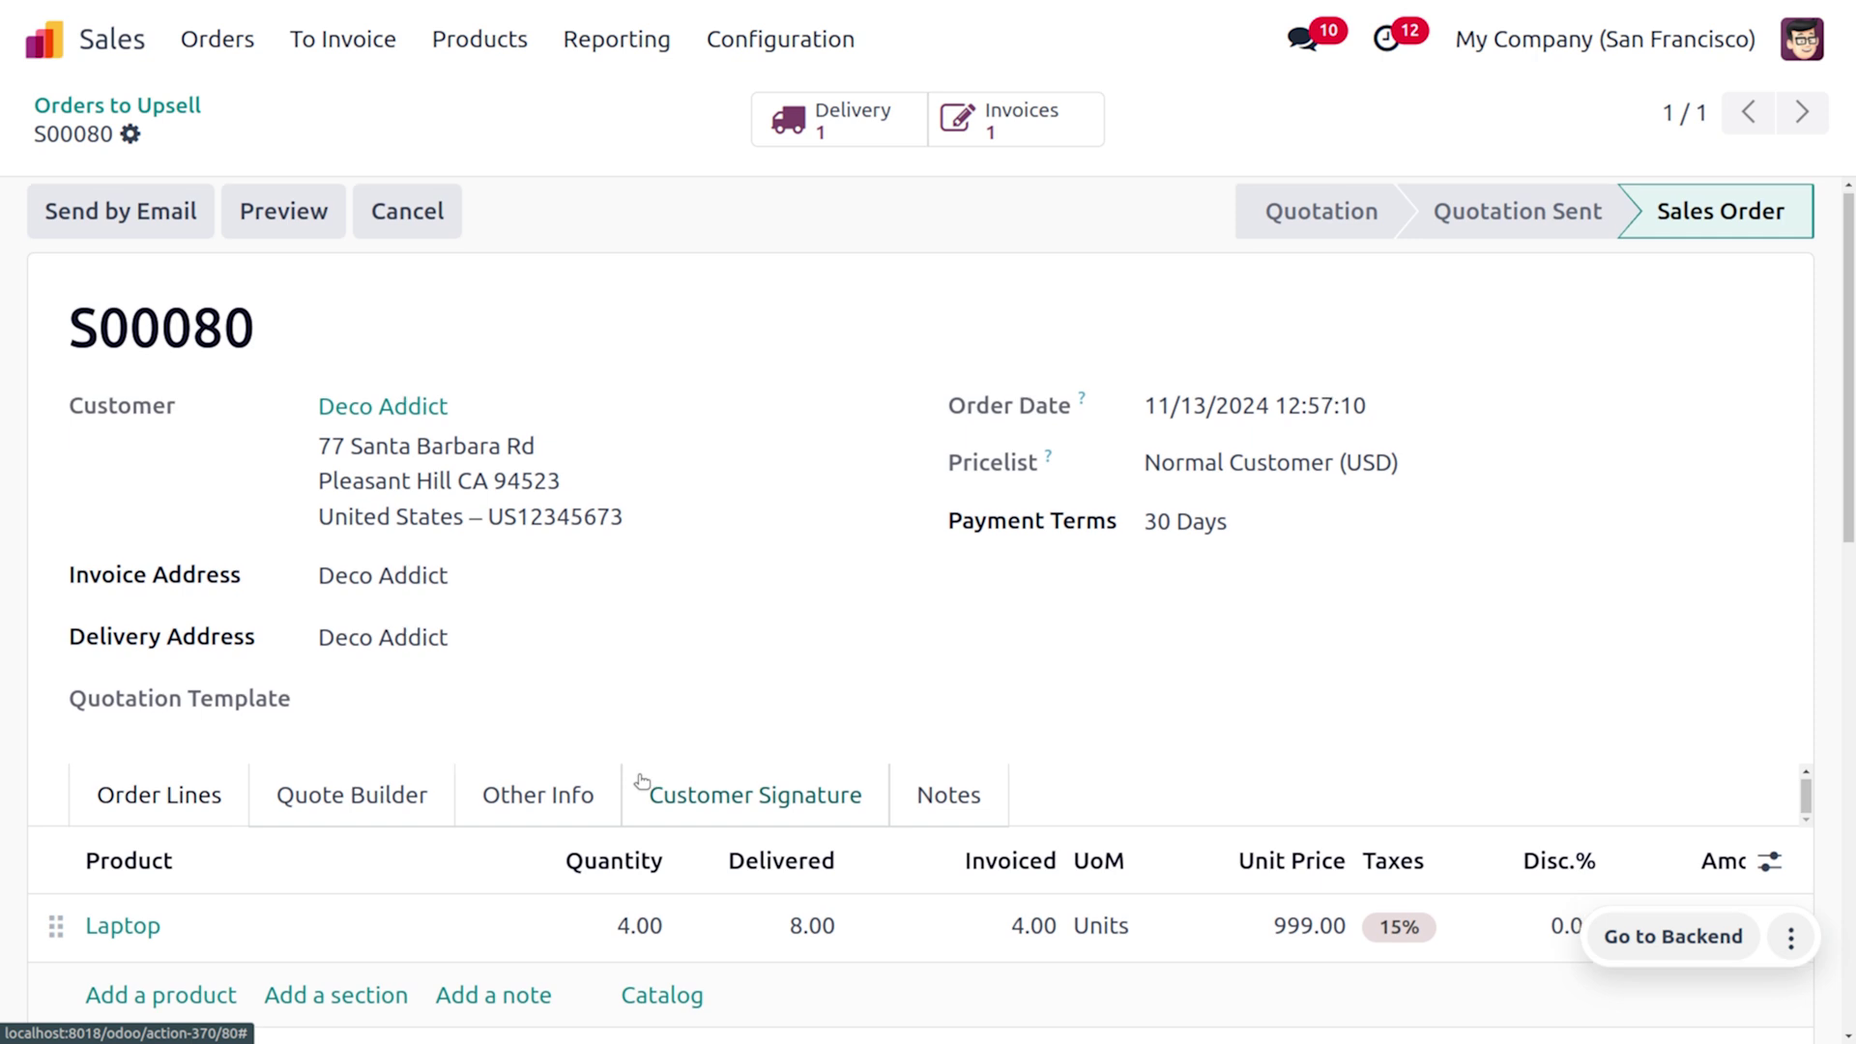
click(644, 913)
text(8)
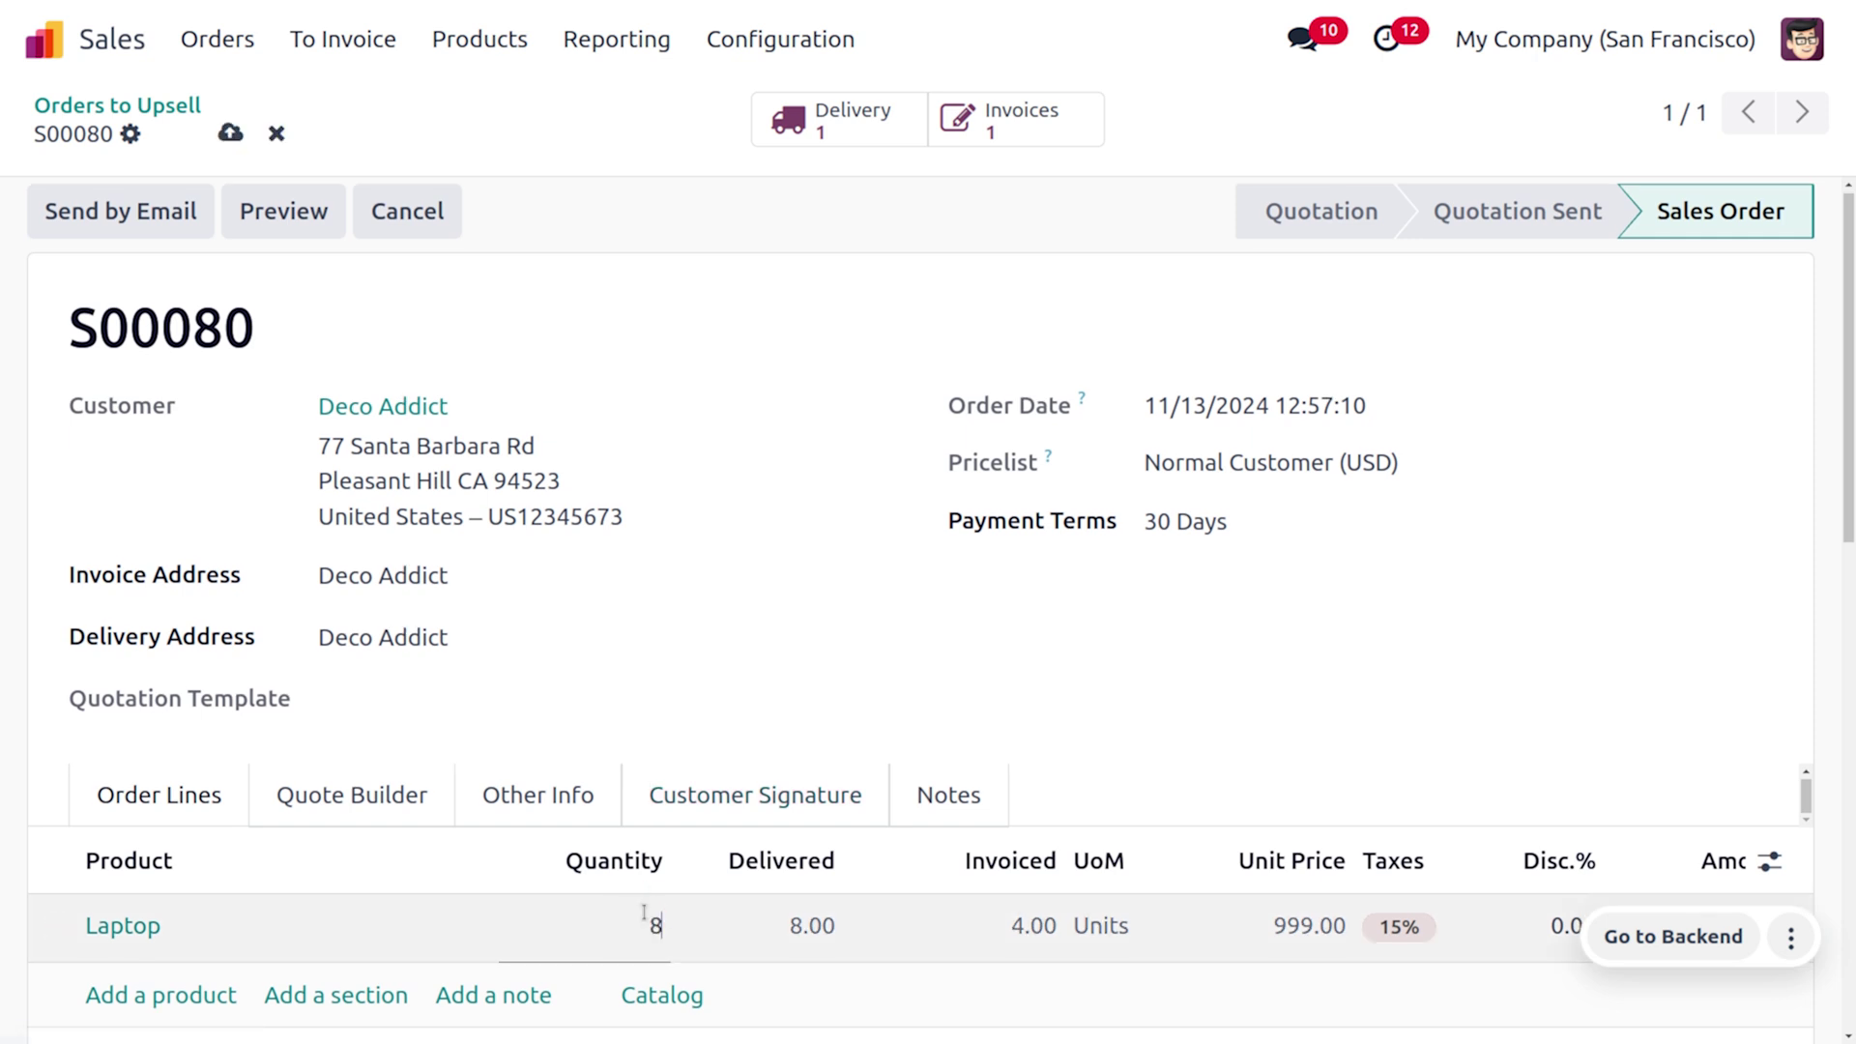
click(989, 341)
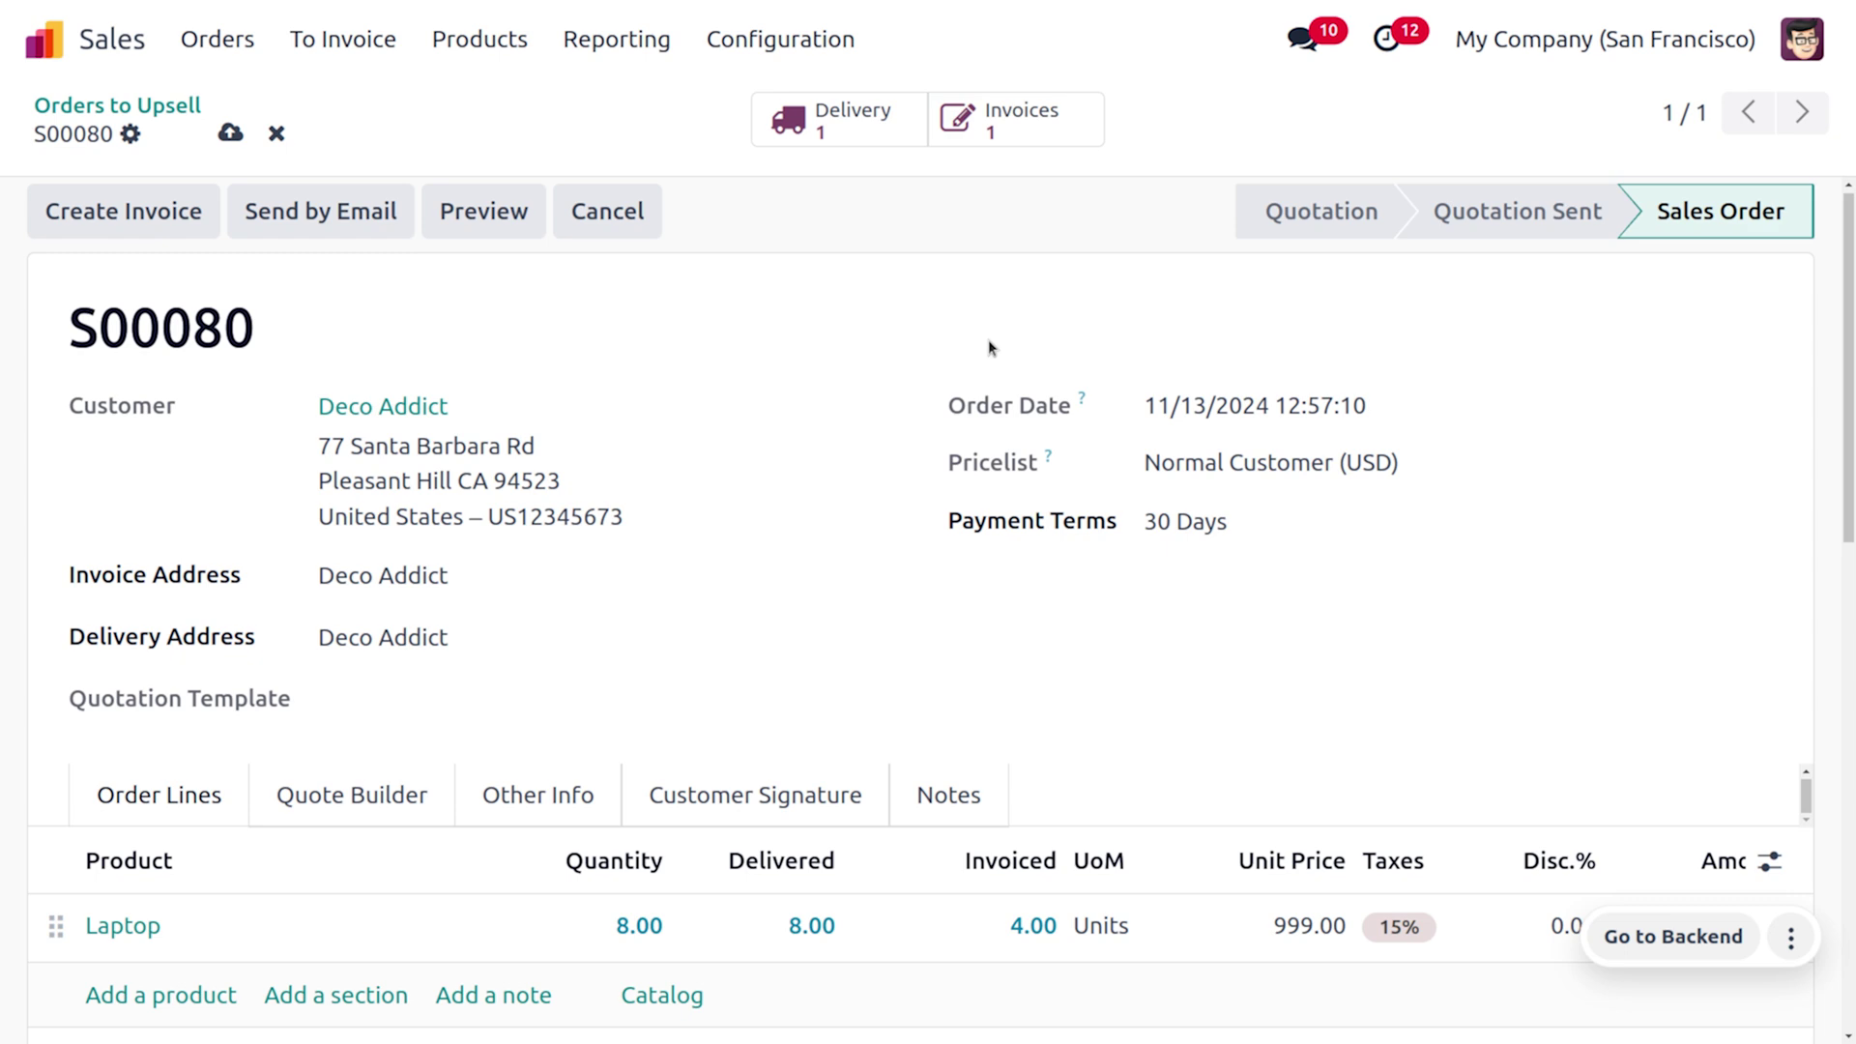
- Create a regular invoice for the 4 extra Laptops at 999.00 and post it
click(129, 222)
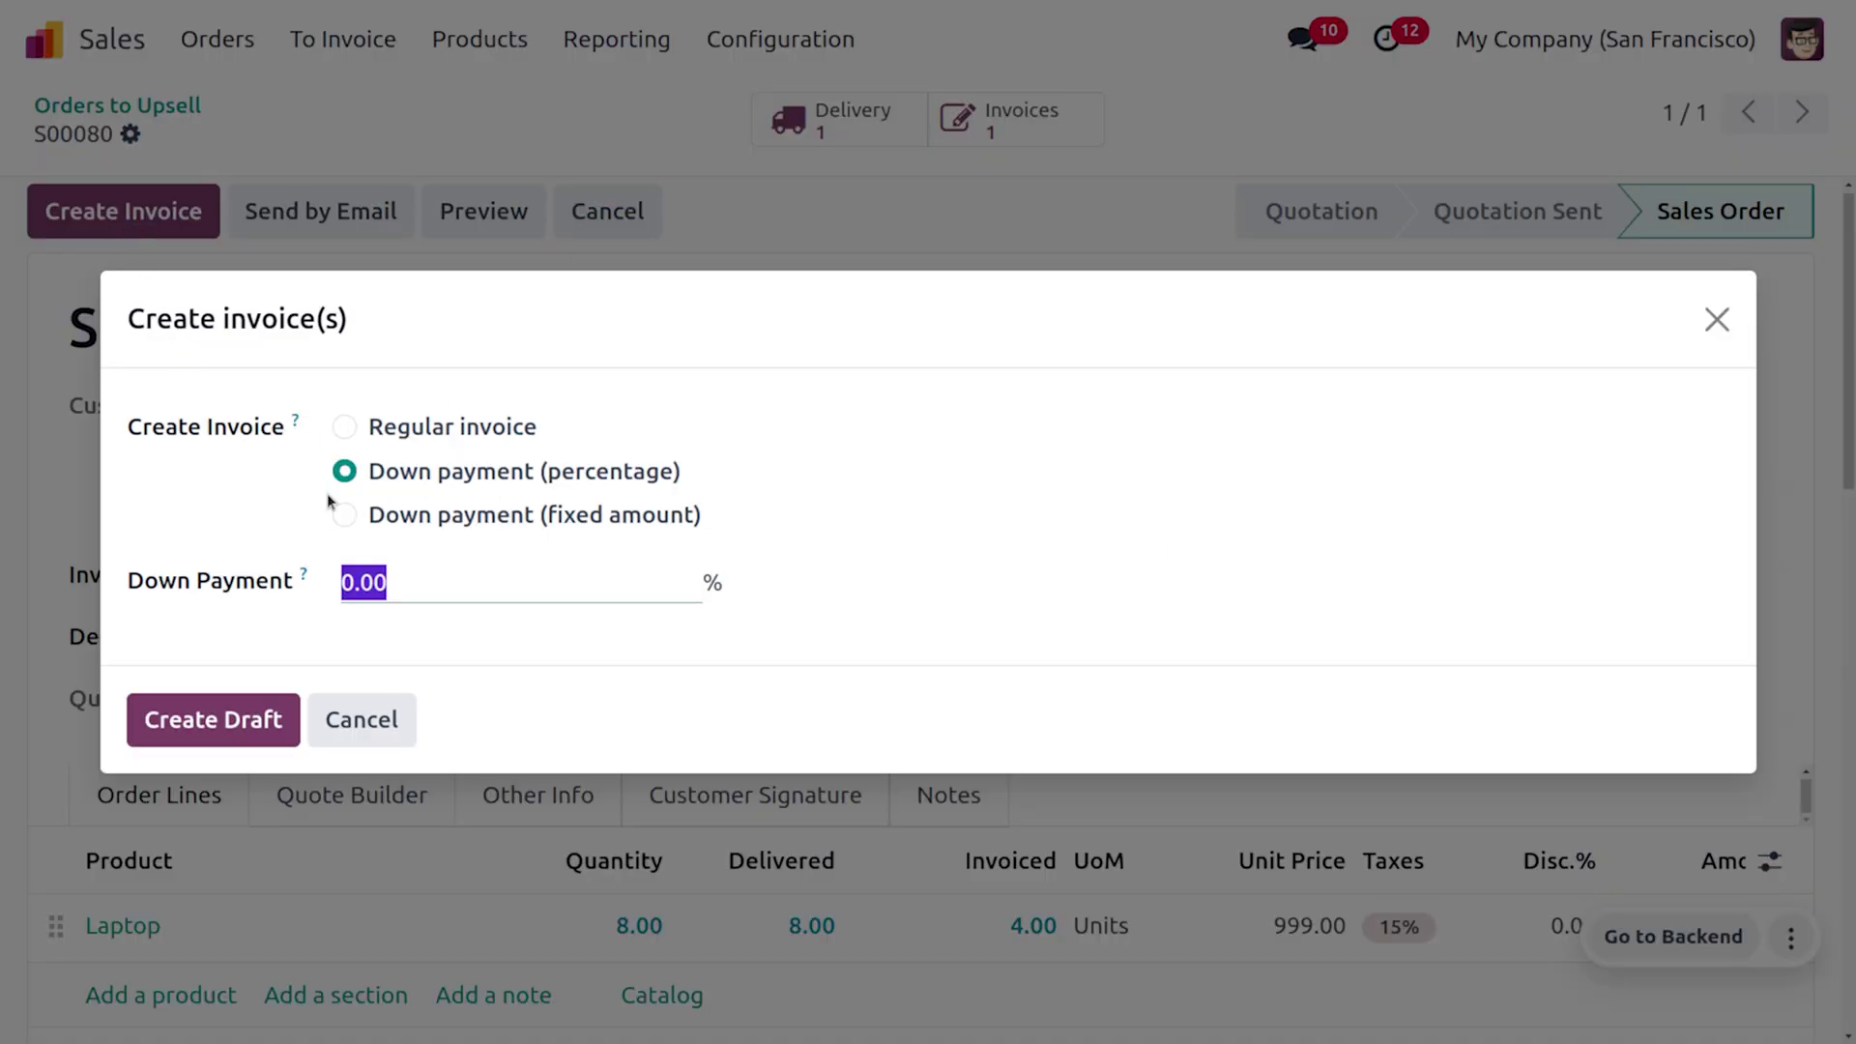
click(340, 431)
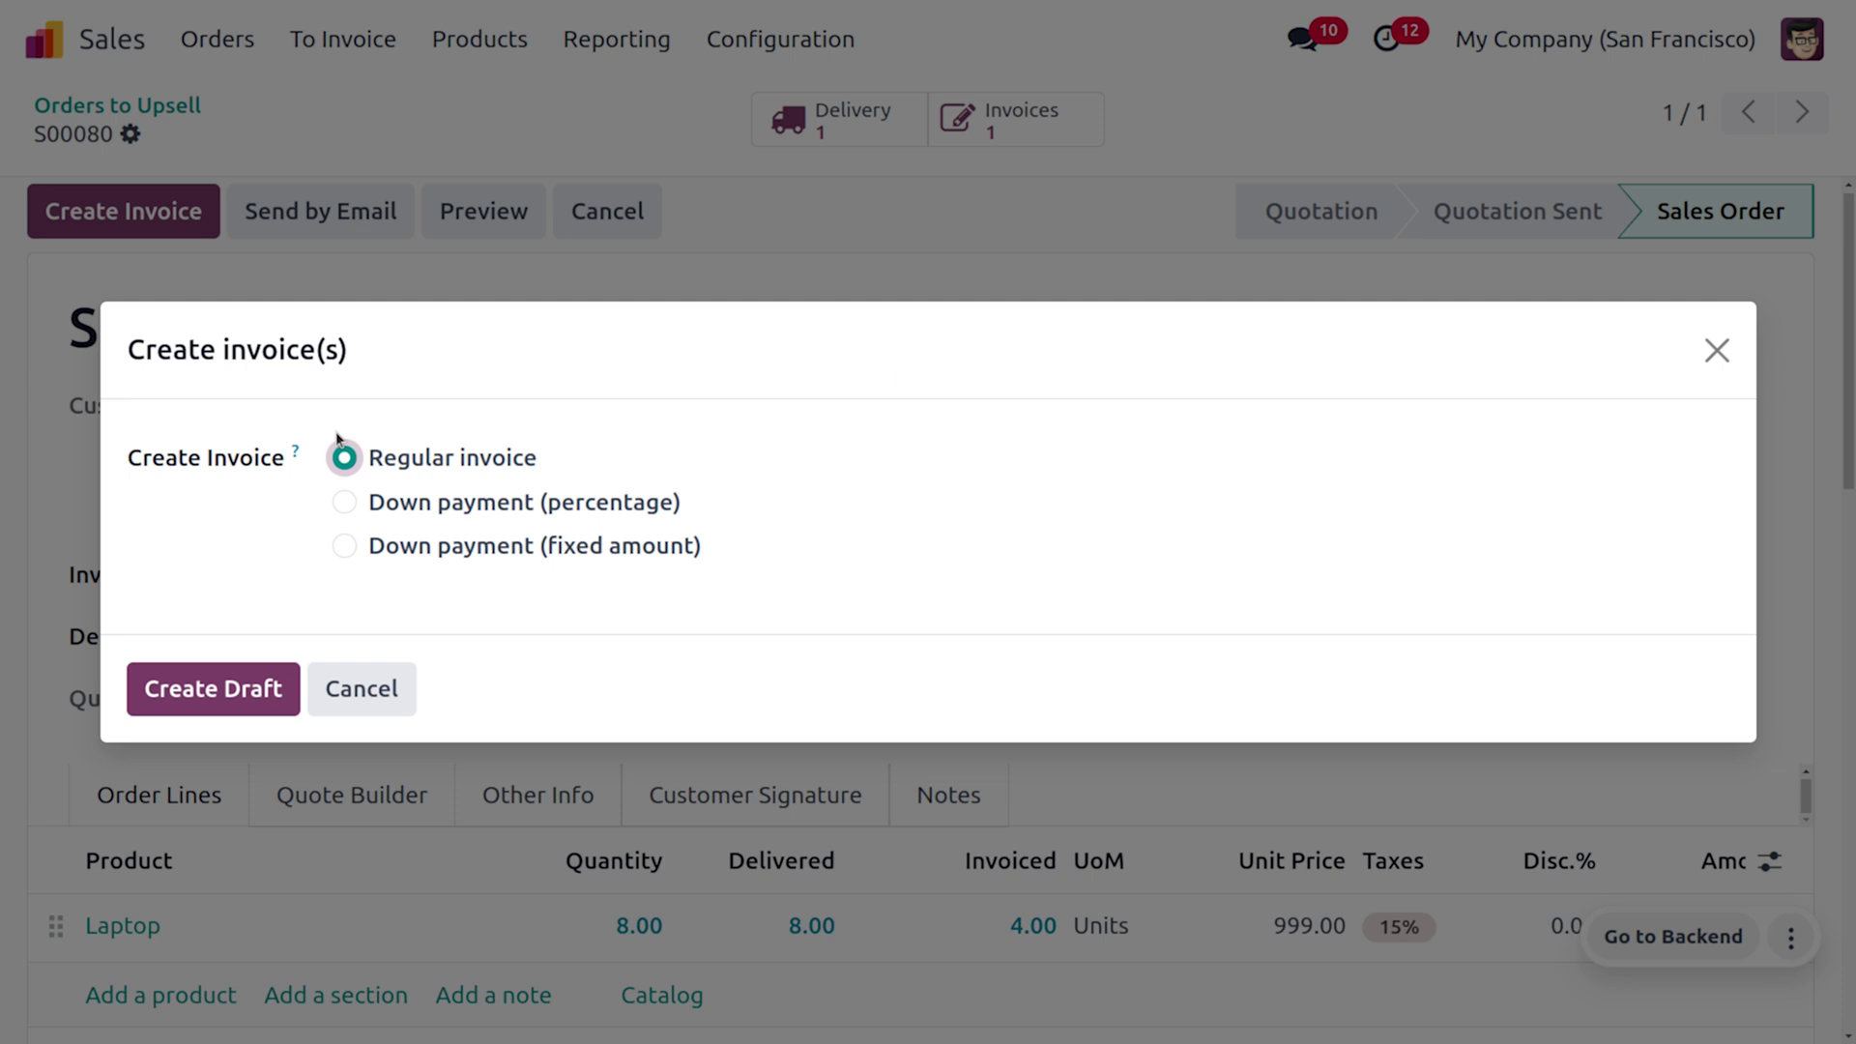
click(274, 681)
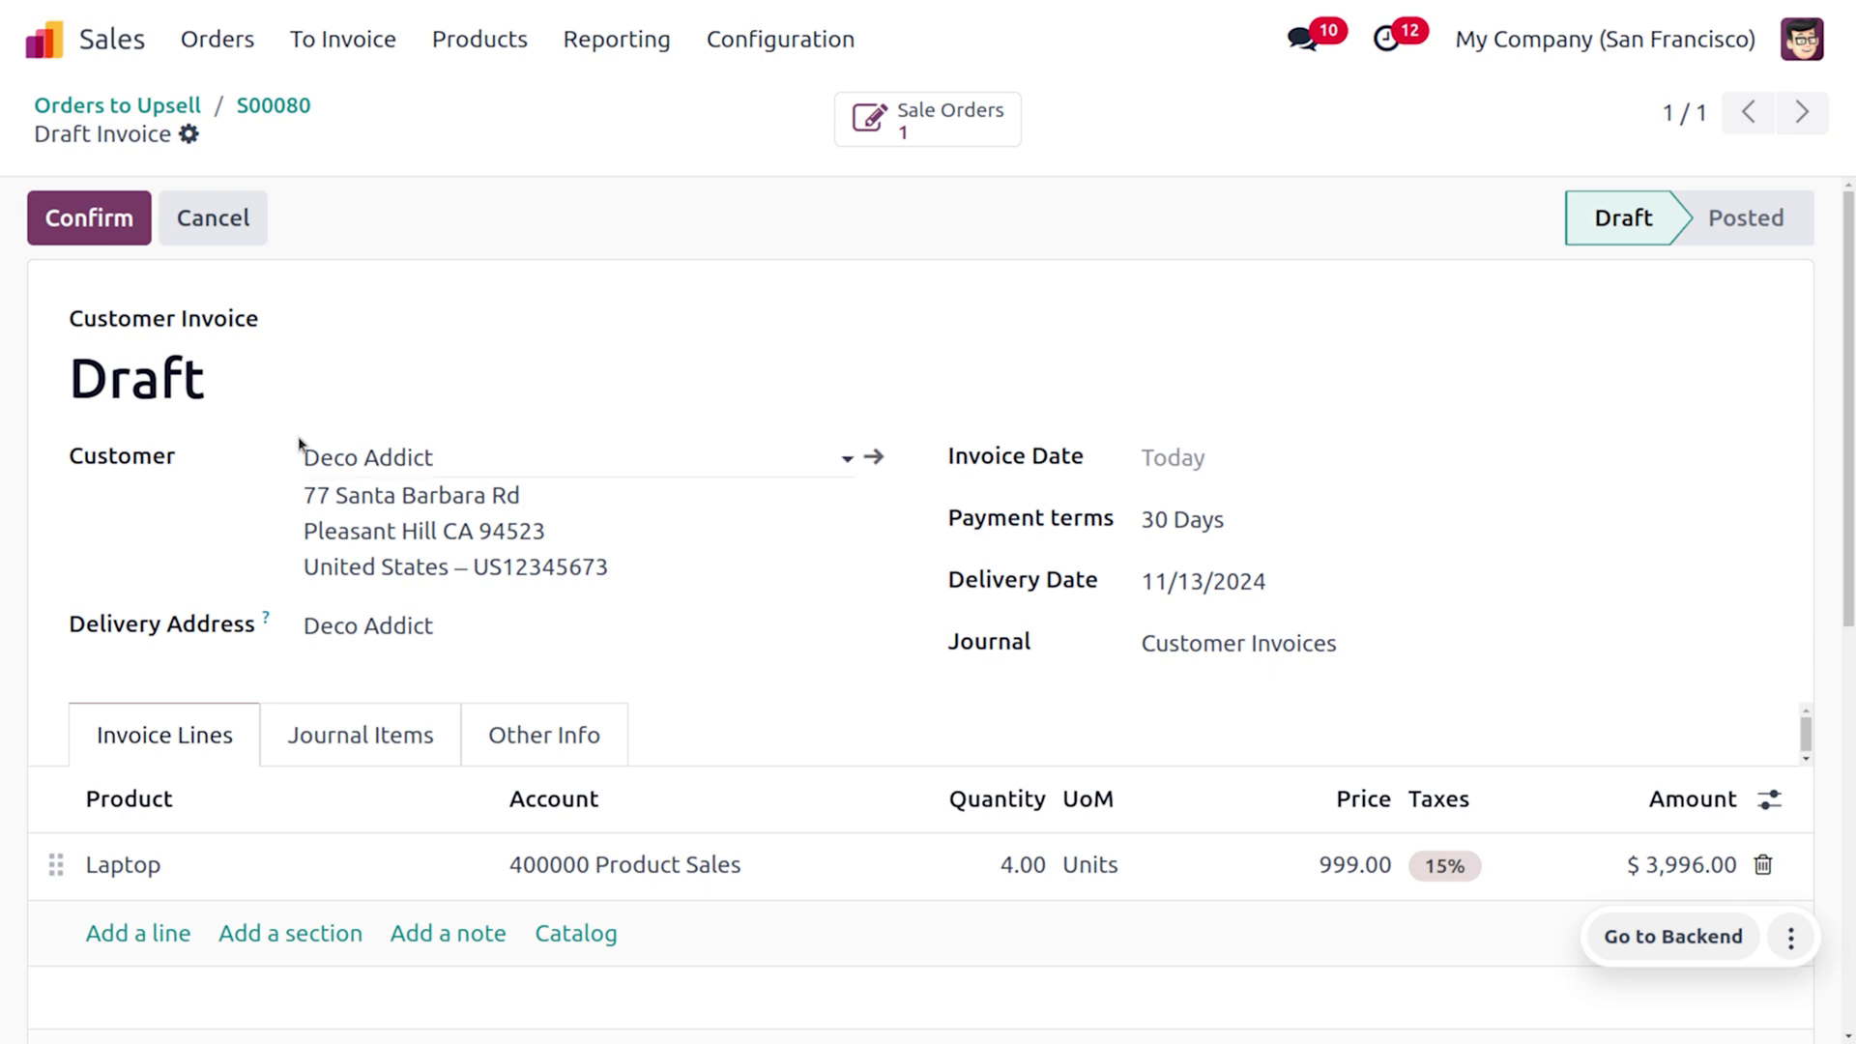
click(129, 221)
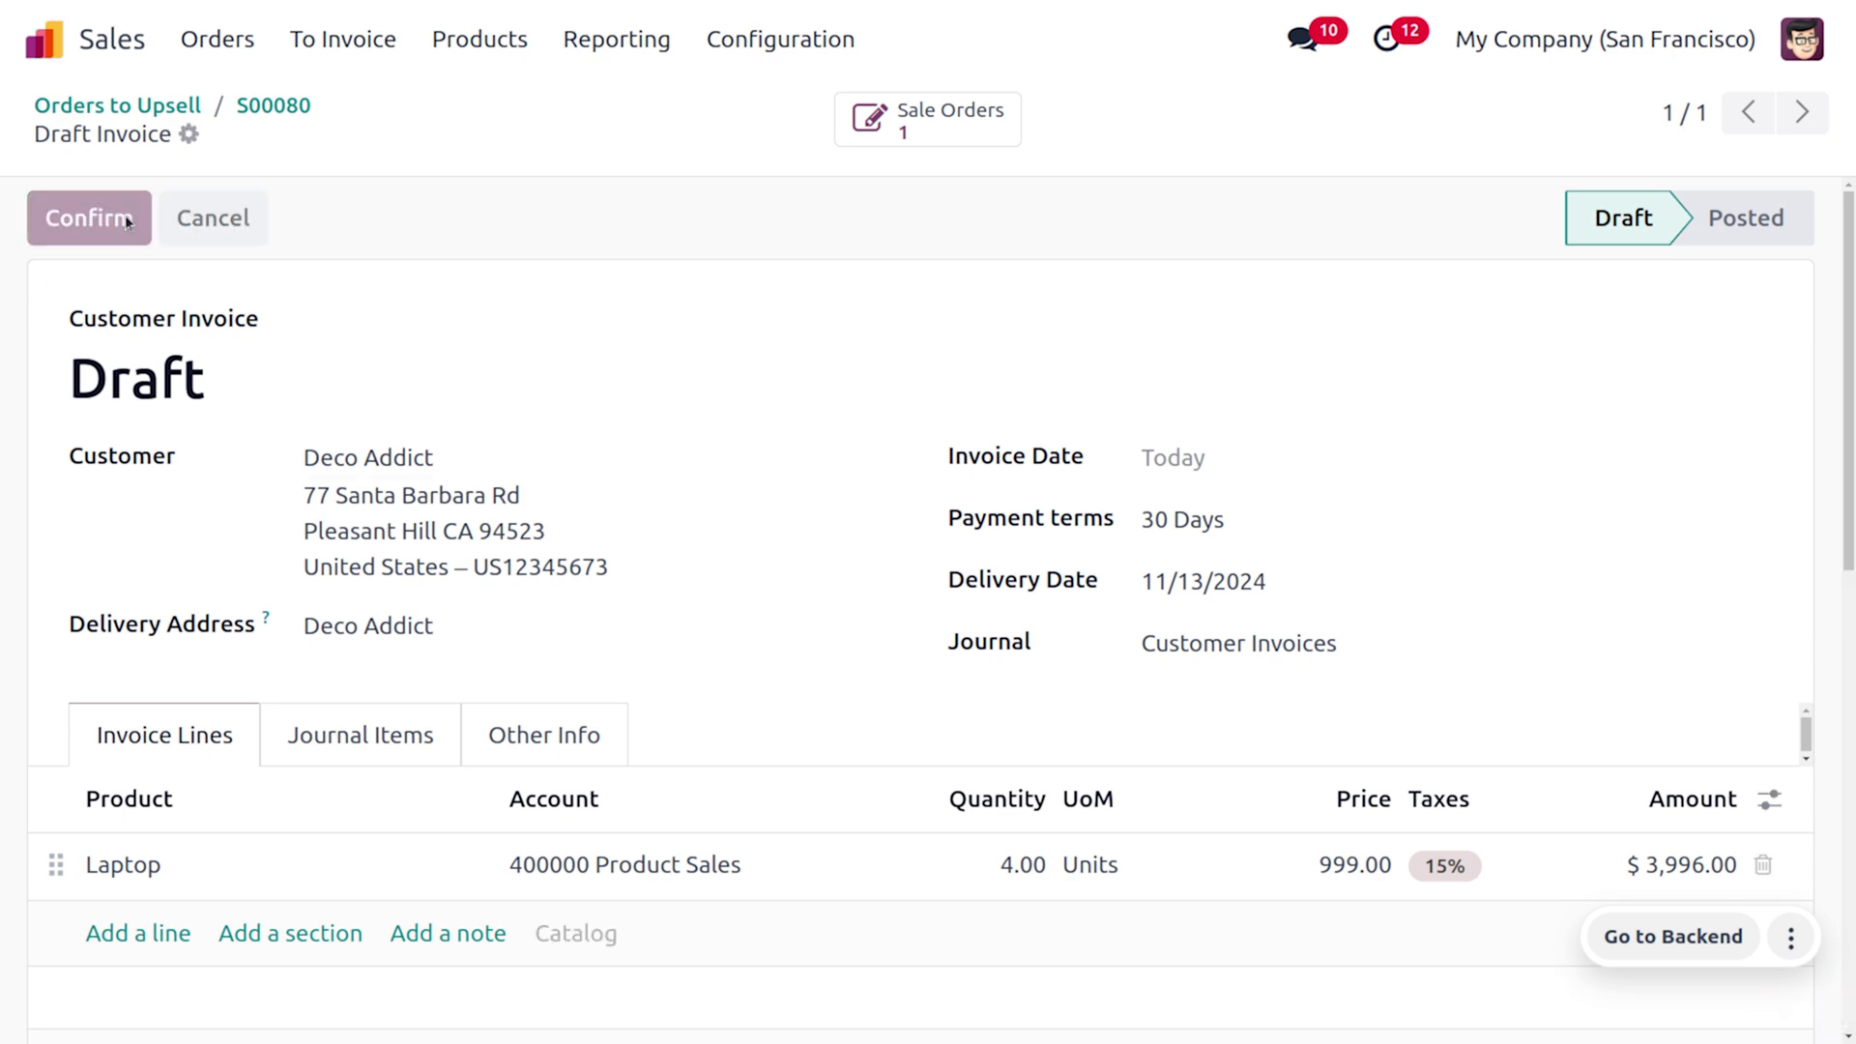